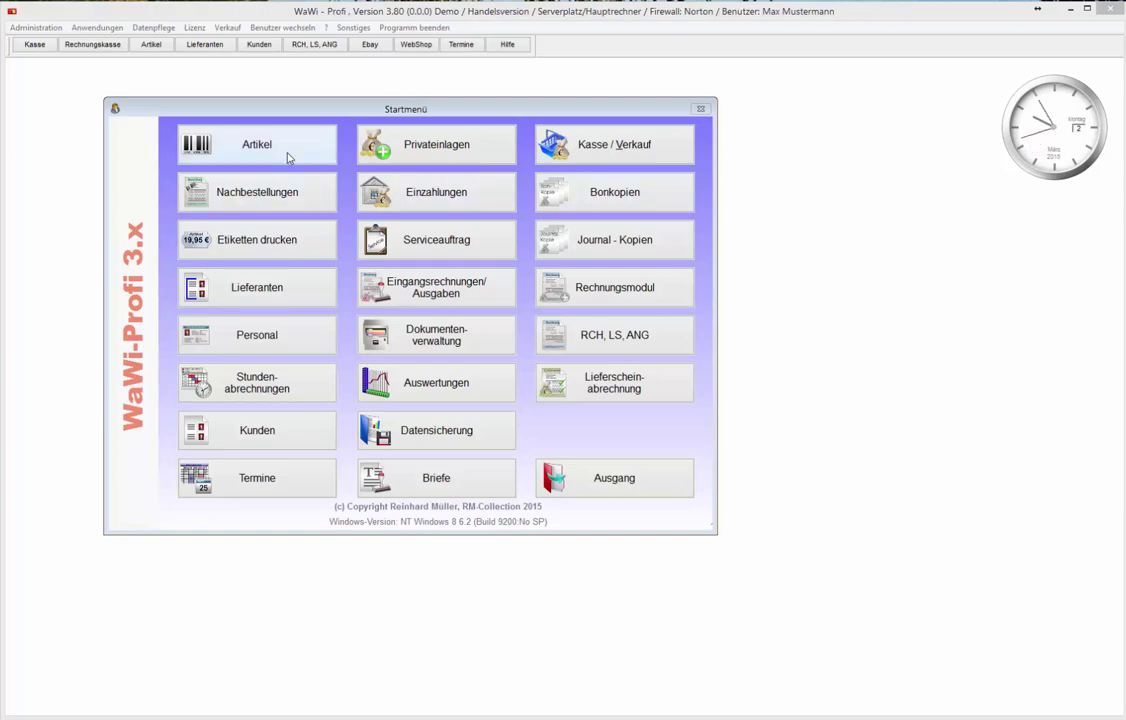
Step: Open article label printing, select the article "Die lustigen Kämpfer" and choose the label _ZEBRA_ARTIKEL.LBX
click(281, 250)
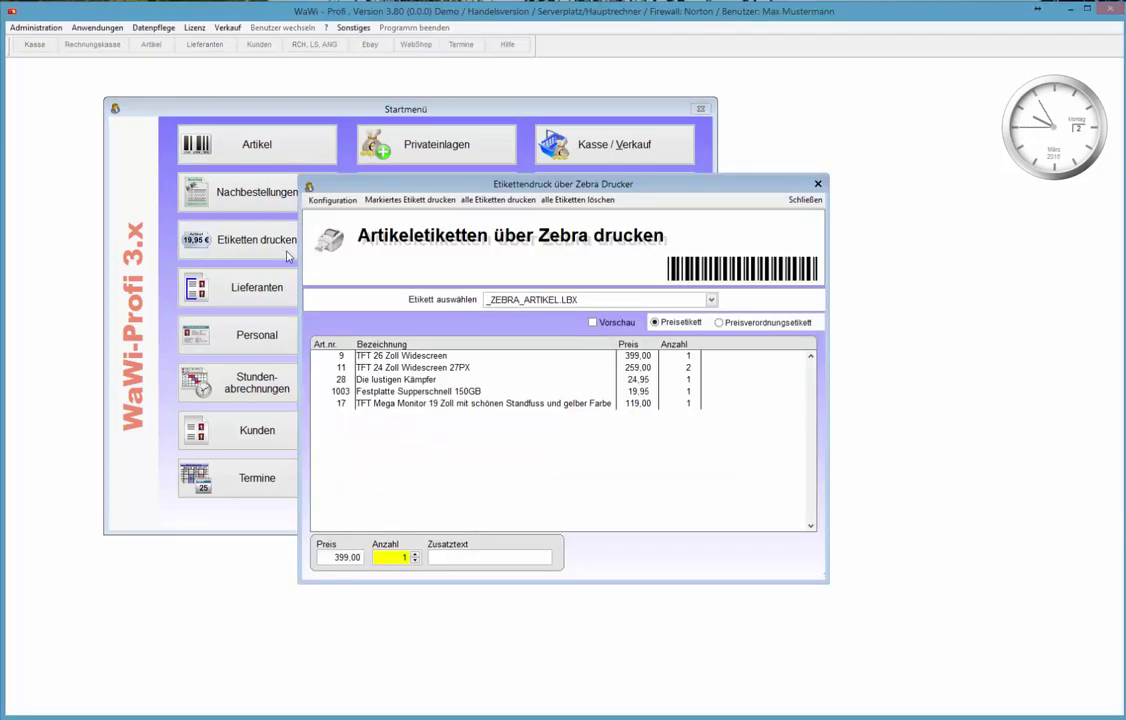
click(369, 379)
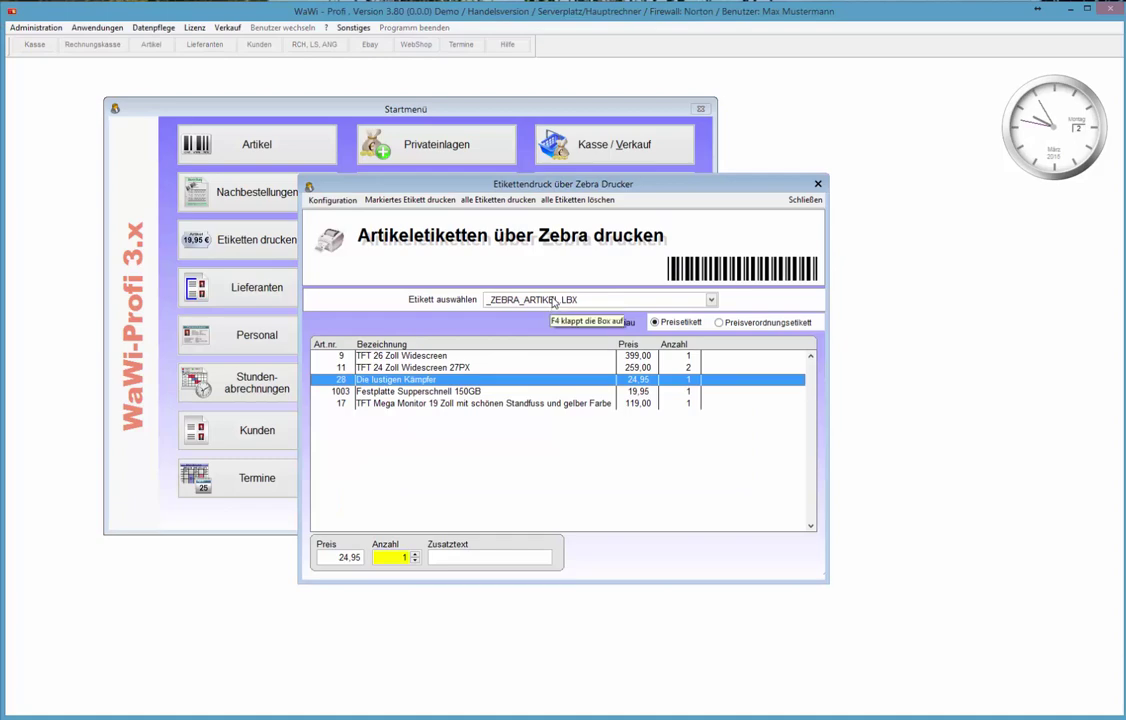
click(552, 300)
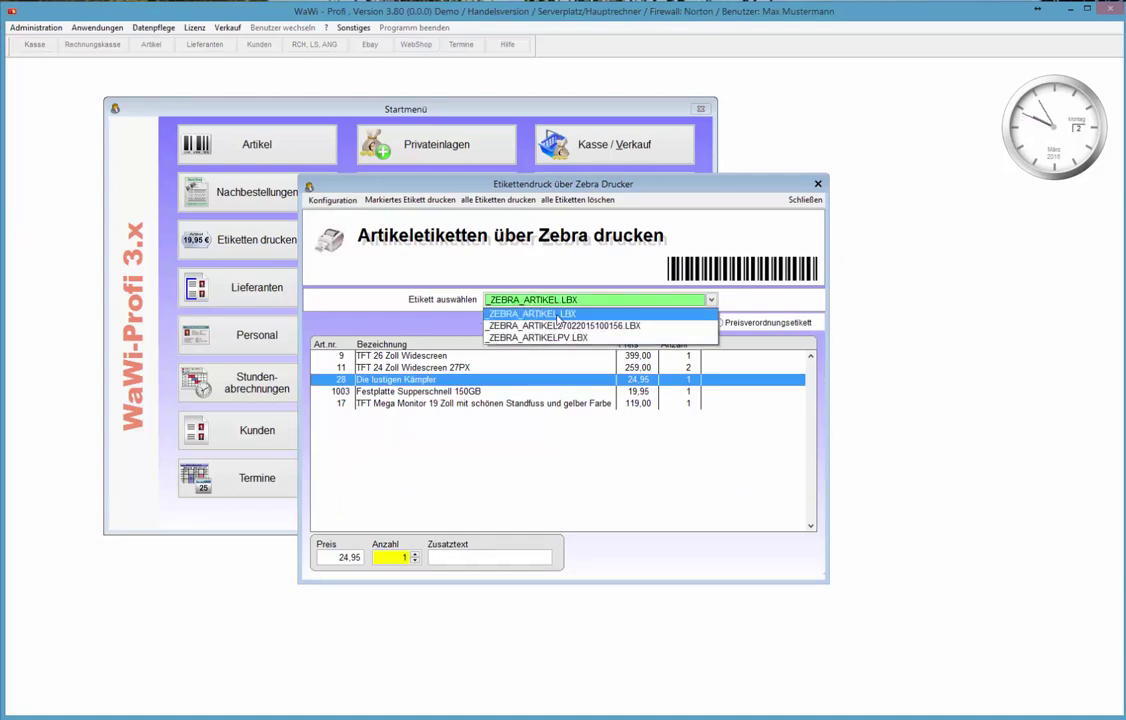
click(492, 313)
Step: Open the chosen label's layout settings in the label designer and move the article number field up to the label's upper edge
click(334, 200)
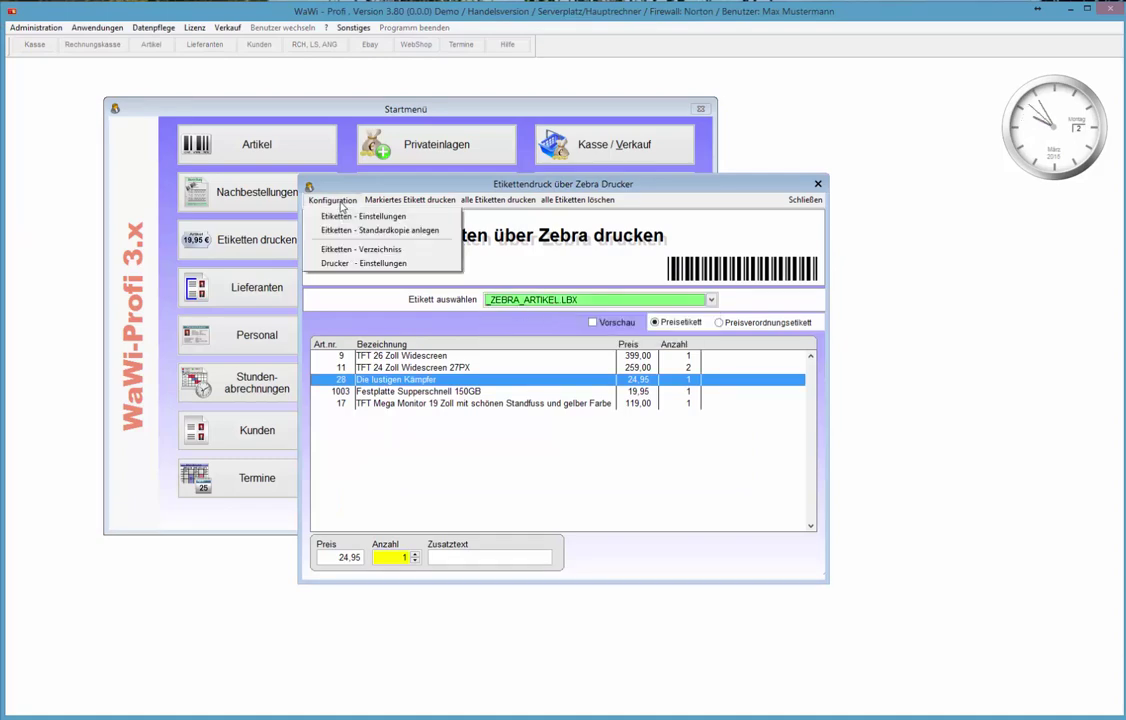
click(347, 218)
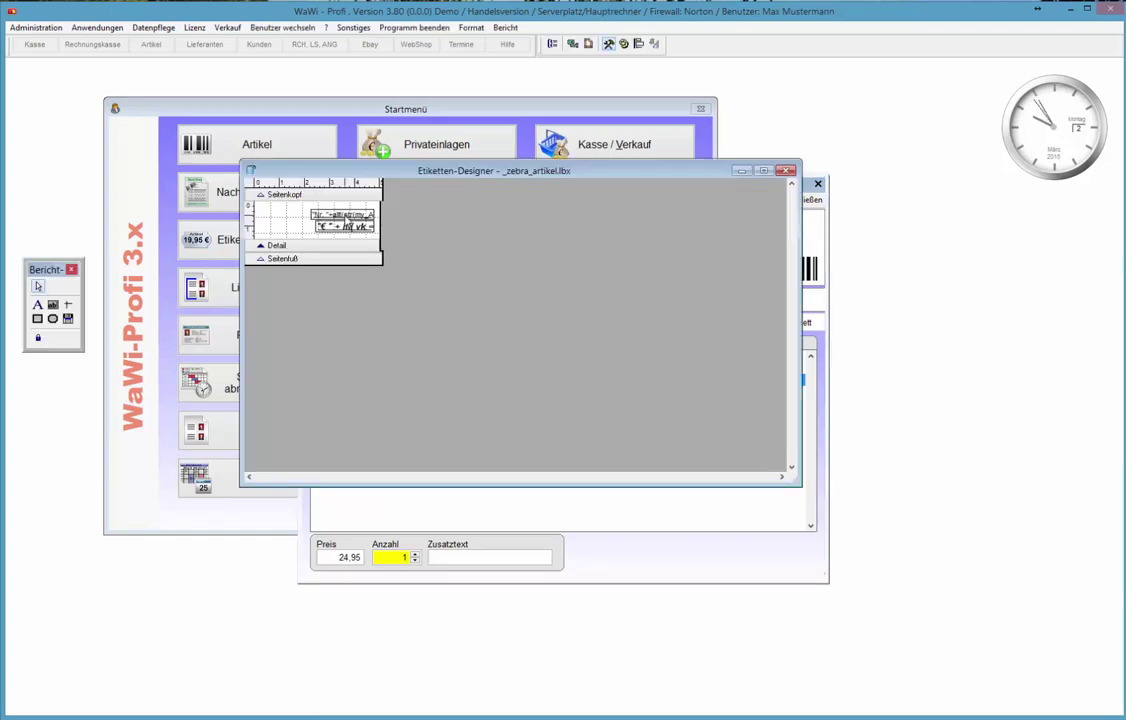
drag(316, 214, 316, 206)
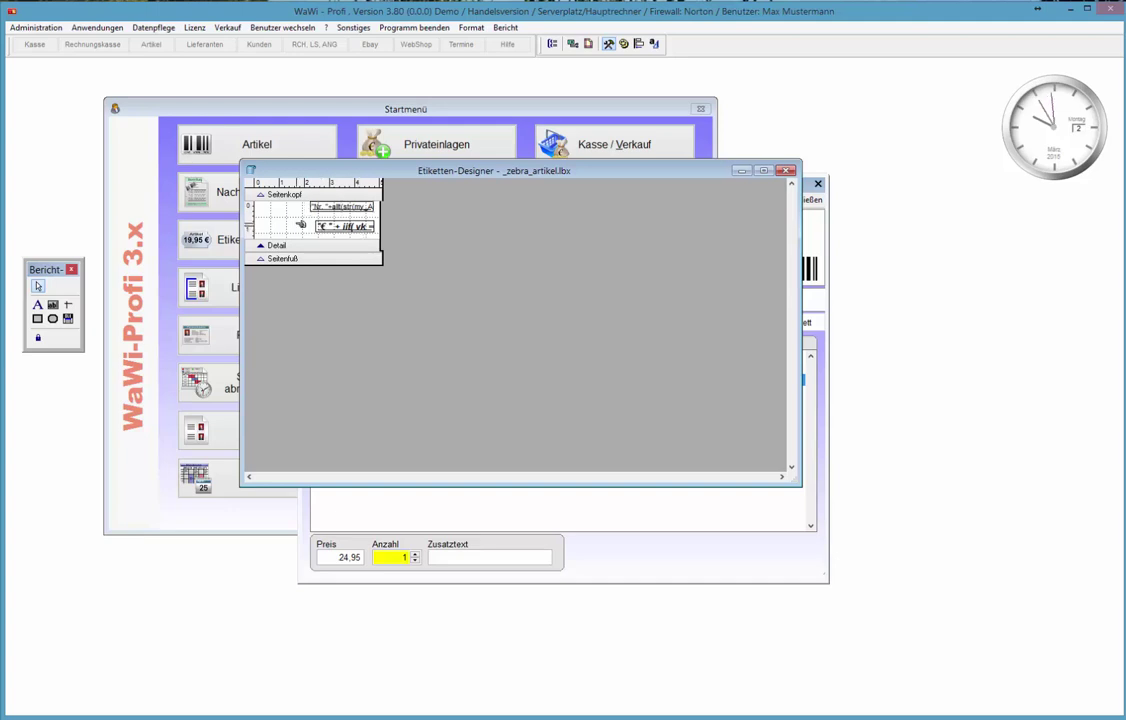
Step: Set the price field's font to Bauhaus 93, style Schräg, size 16 in its field properties
click(327, 228)
right_click(352, 232)
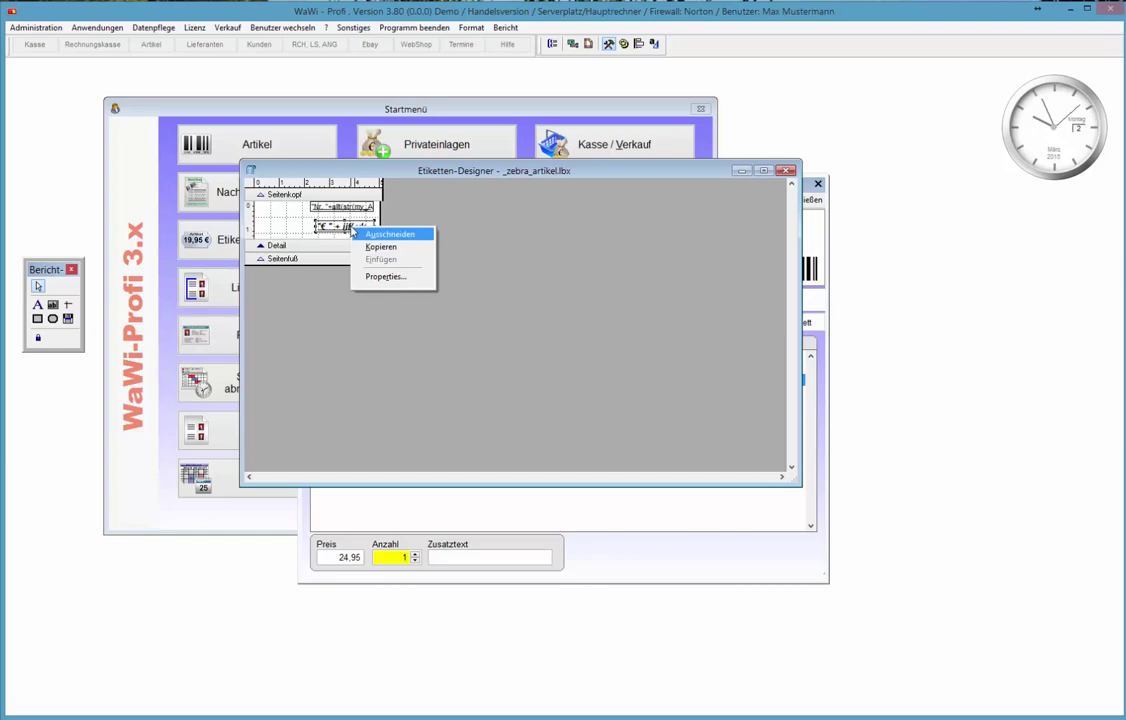
click(380, 277)
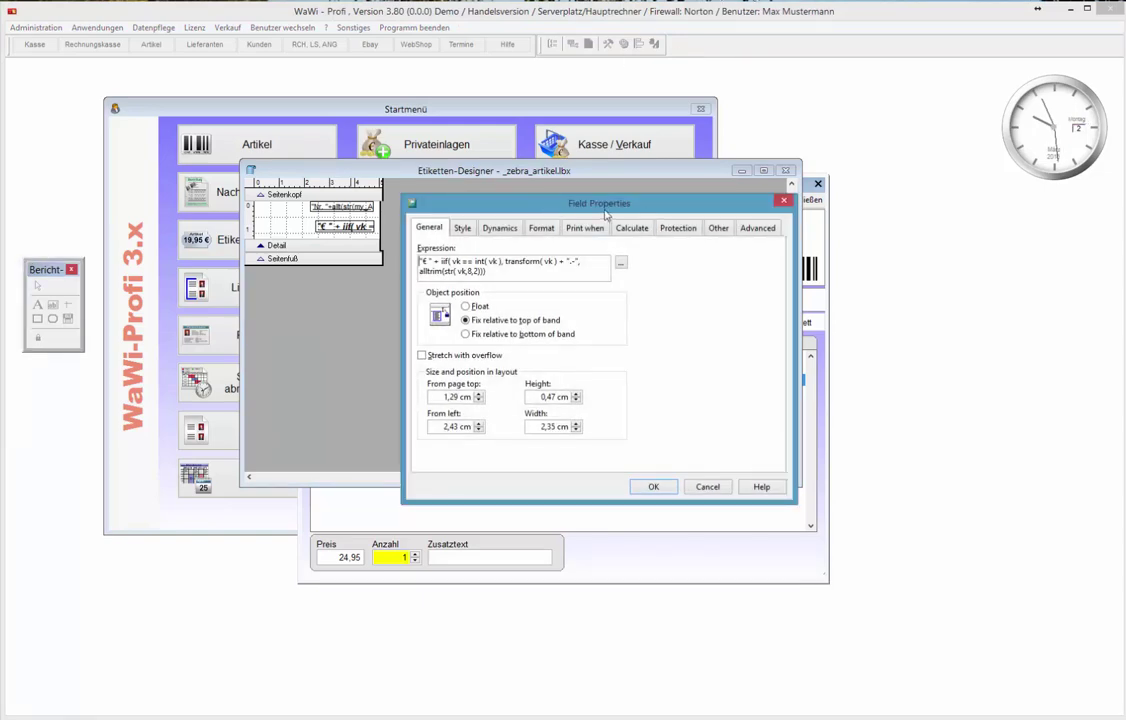
click(463, 229)
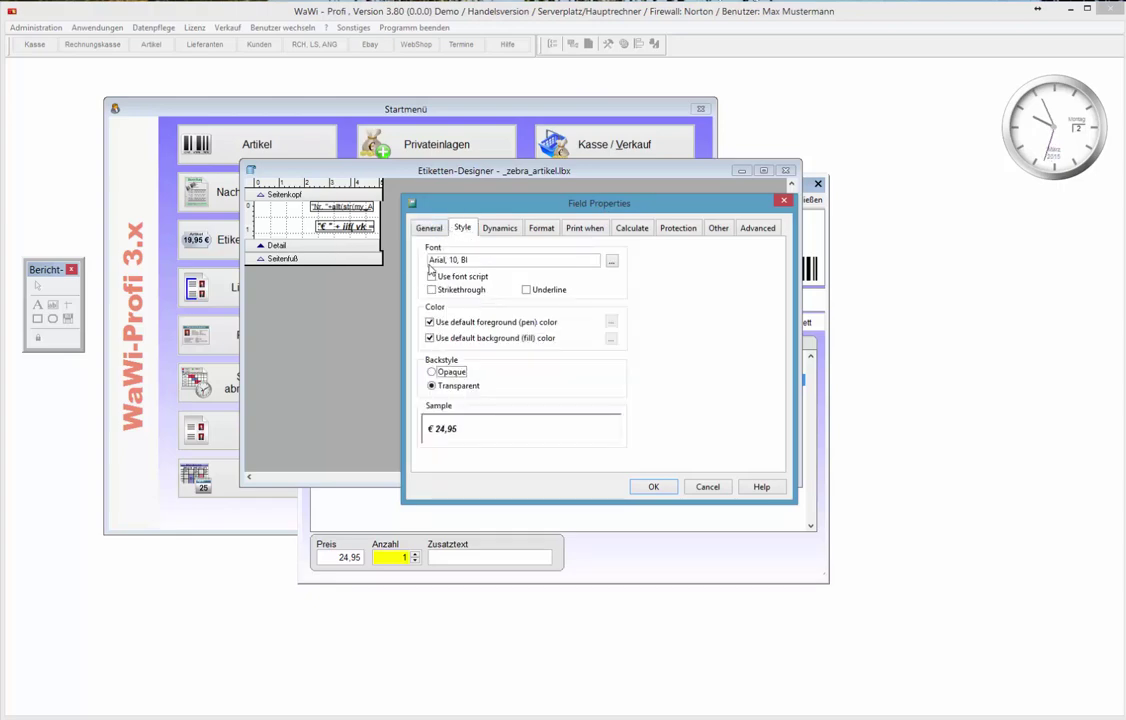
click(551, 260)
click(612, 262)
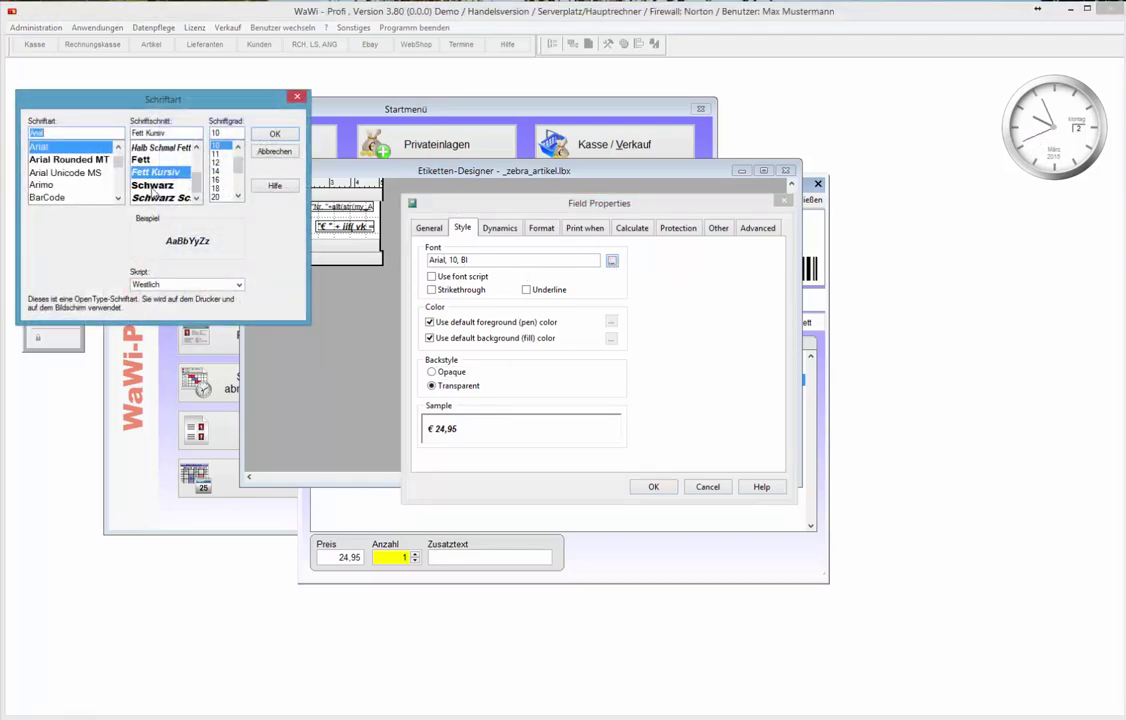
scroll(113, 186, down, 2)
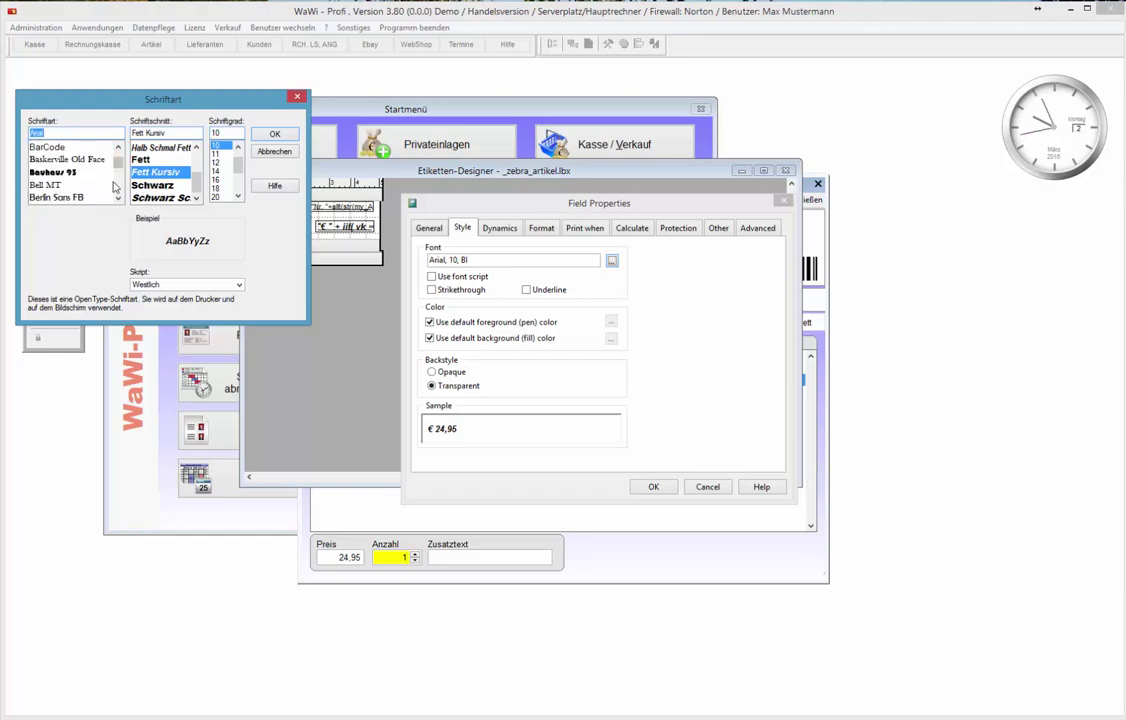
click(70, 172)
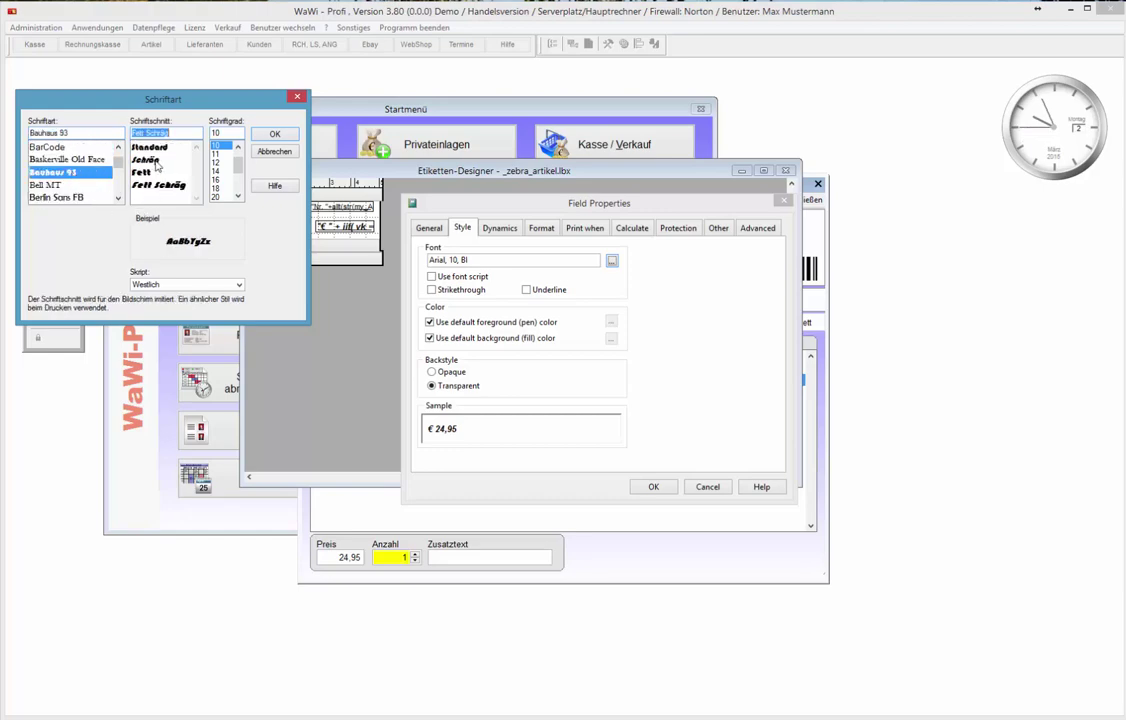
click(145, 160)
click(219, 172)
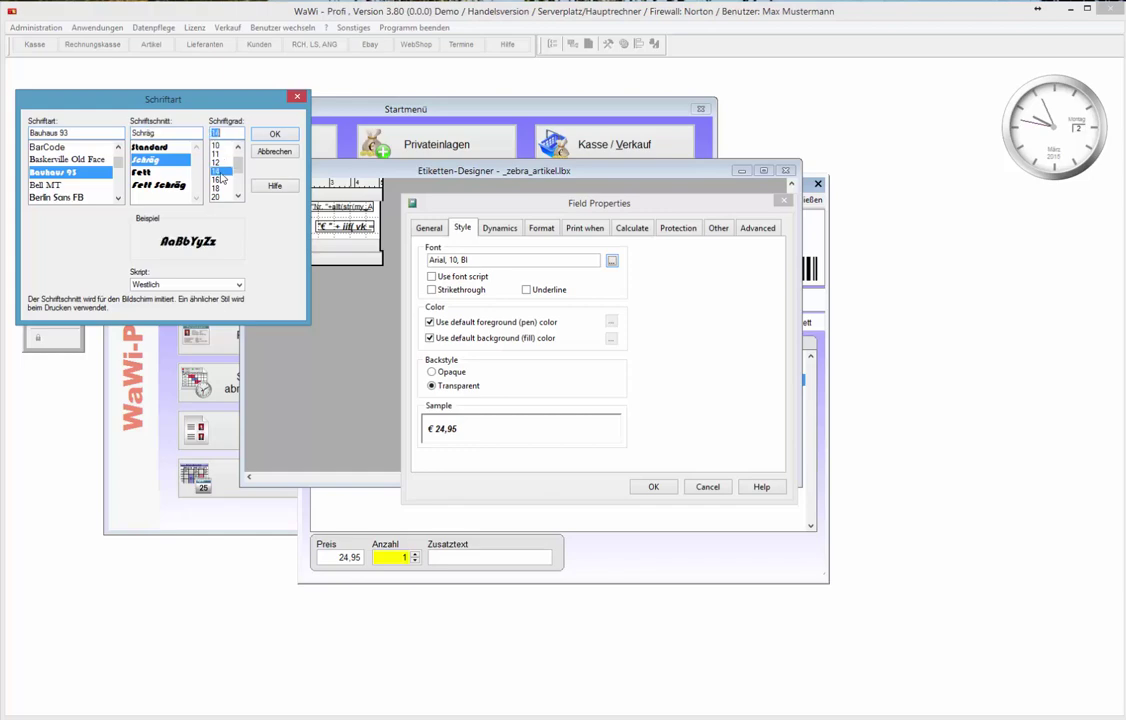
click(219, 179)
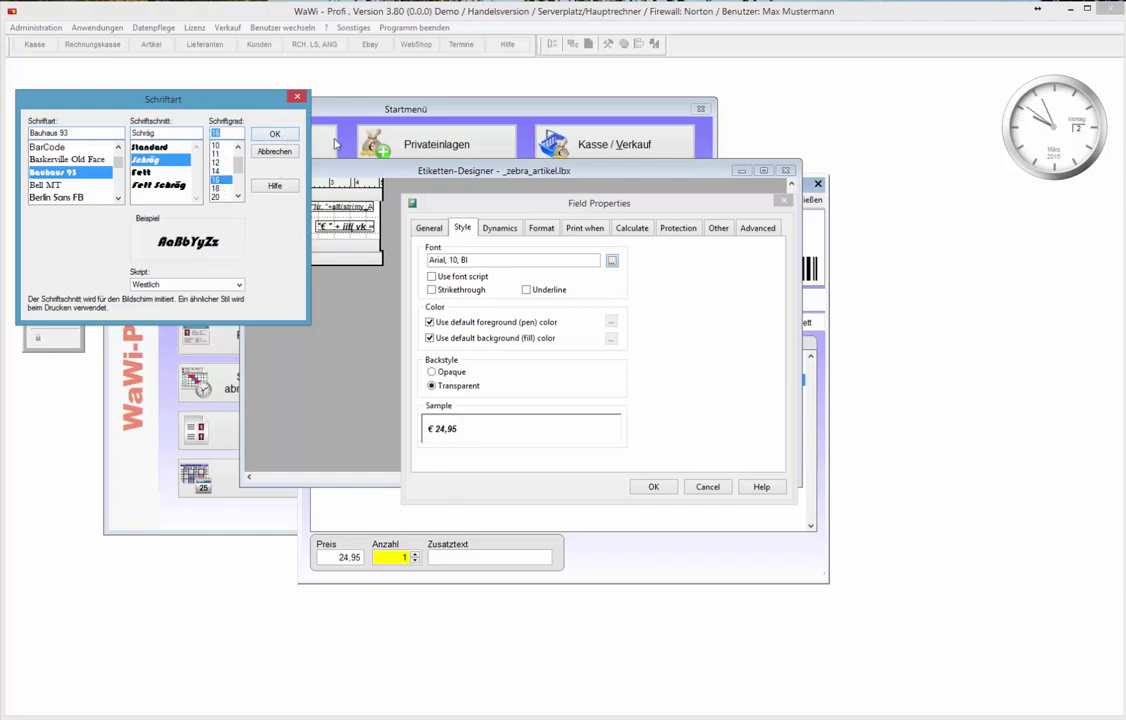
click(275, 135)
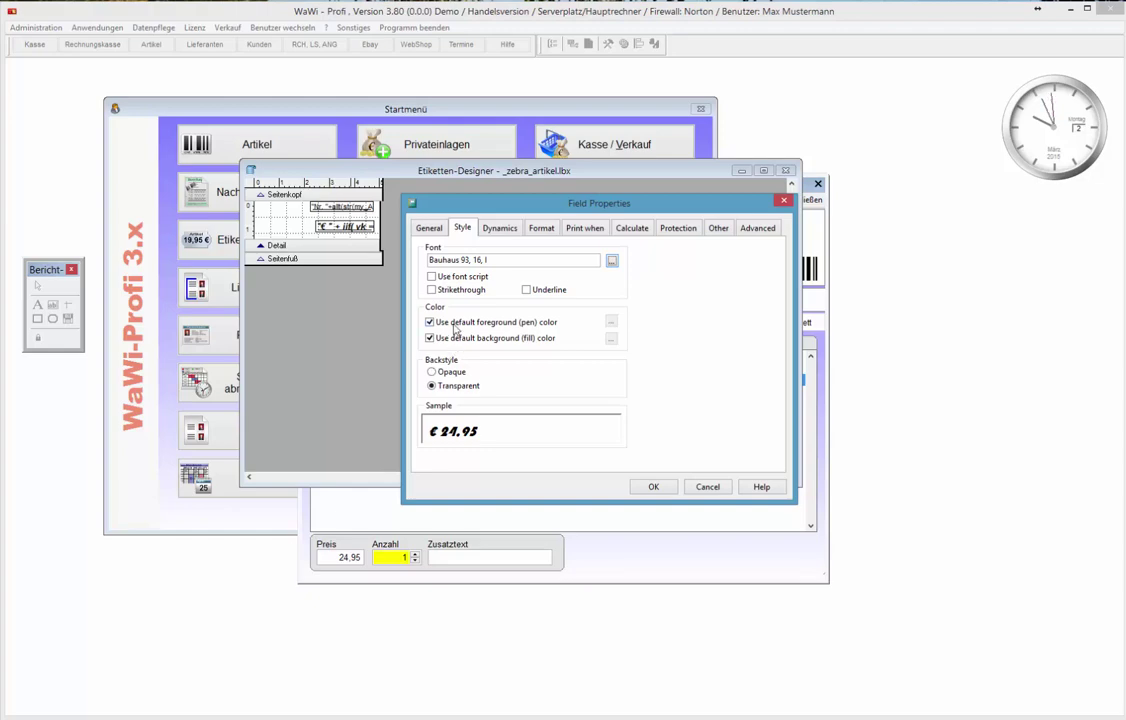
Step: Try out the strikethrough and underline effects on the price field's text
click(460, 290)
click(460, 290)
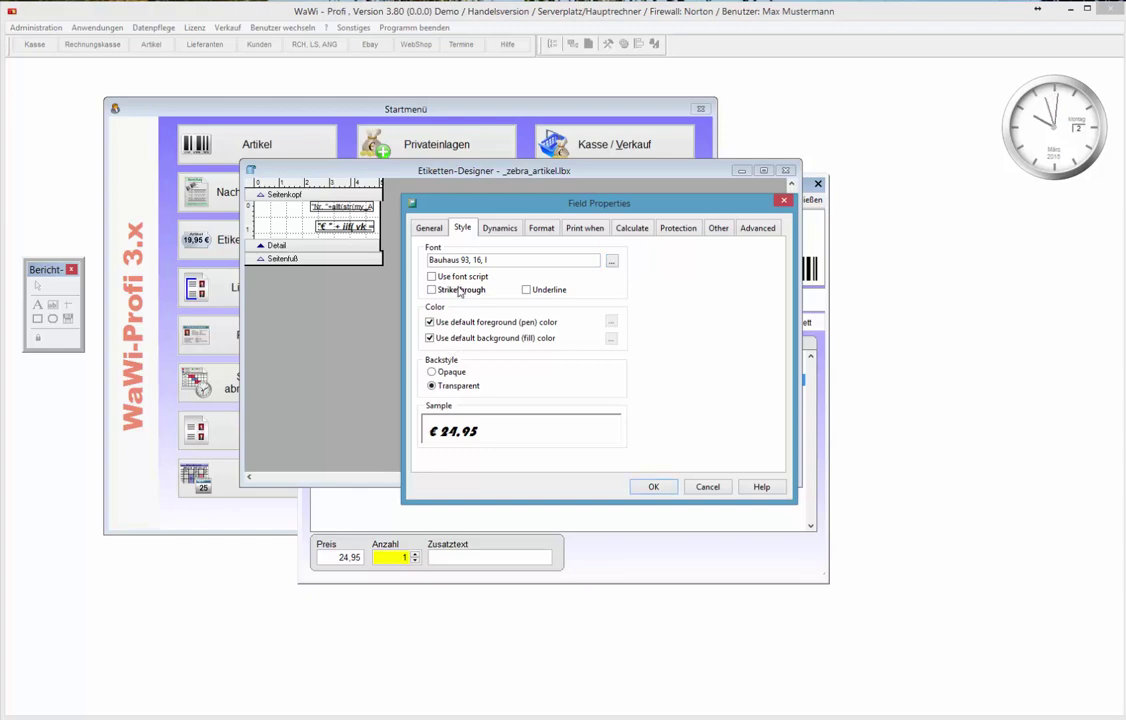
click(528, 290)
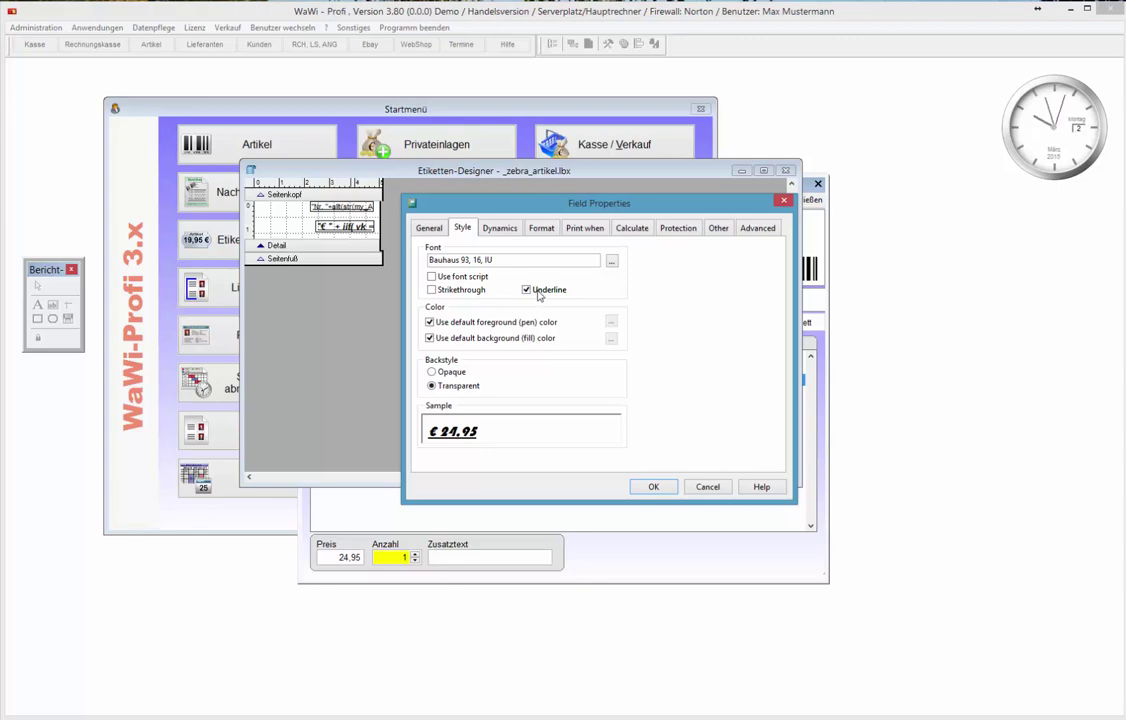
click(533, 292)
Step: Replace the price field's default foreground color with red
click(430, 322)
click(611, 321)
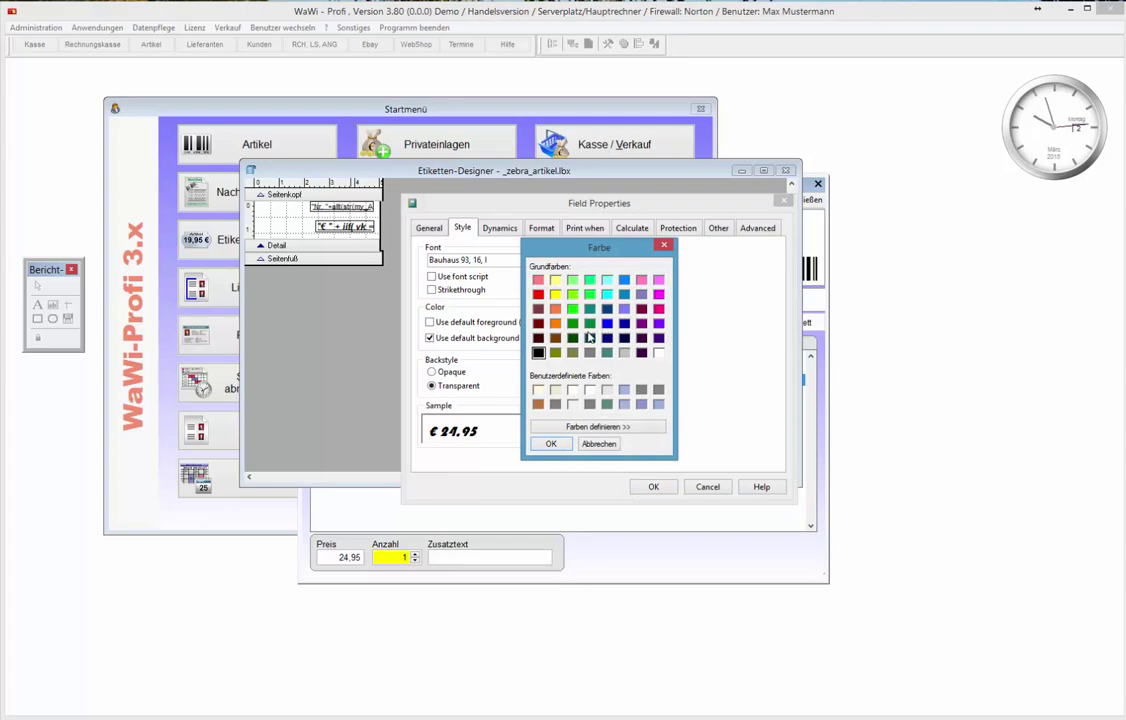
click(538, 294)
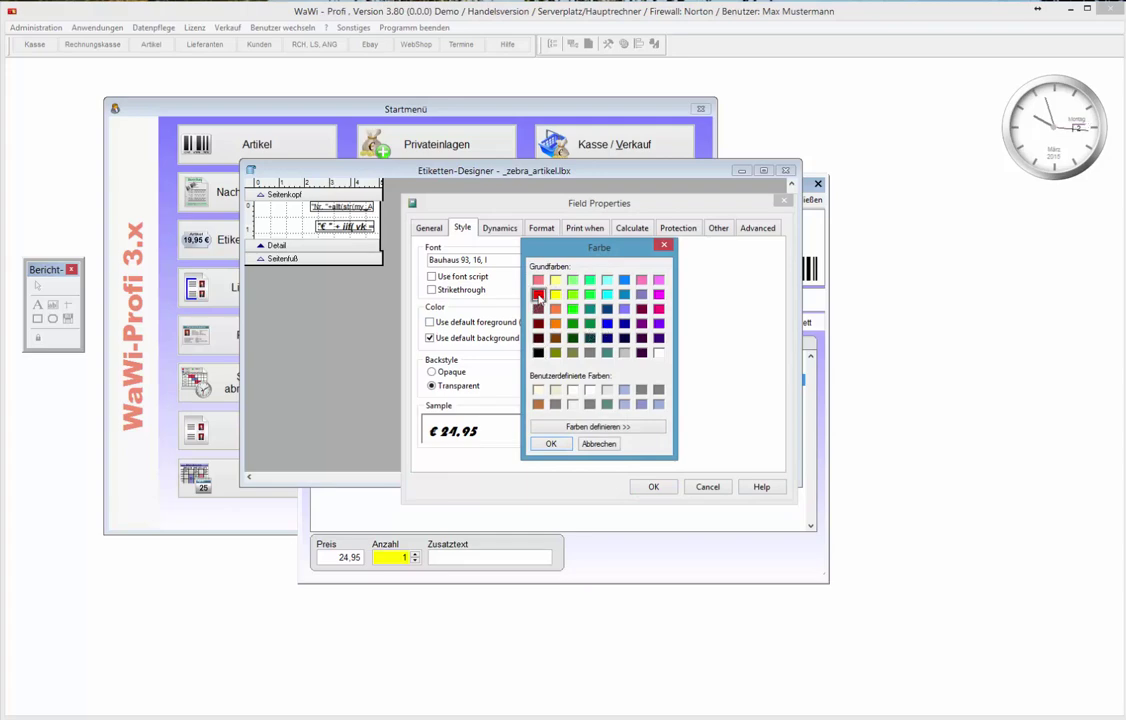
click(553, 442)
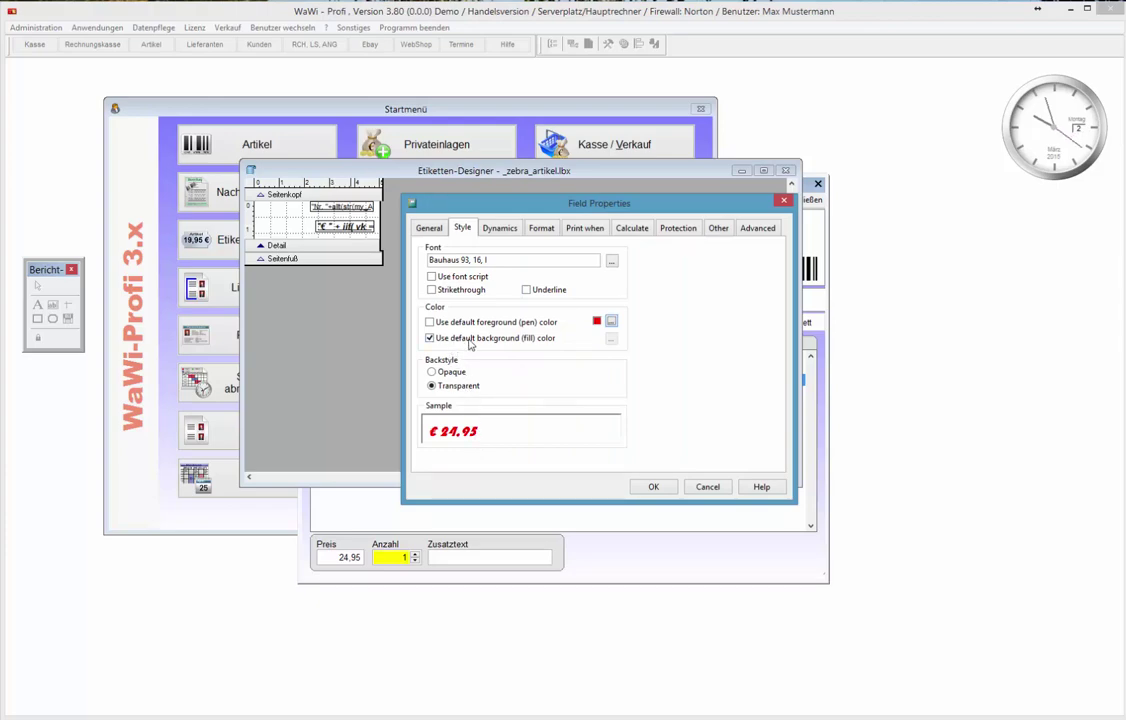
Step: Give the price field a yellow background with Opaque backstyle and apply the field properties
click(430, 338)
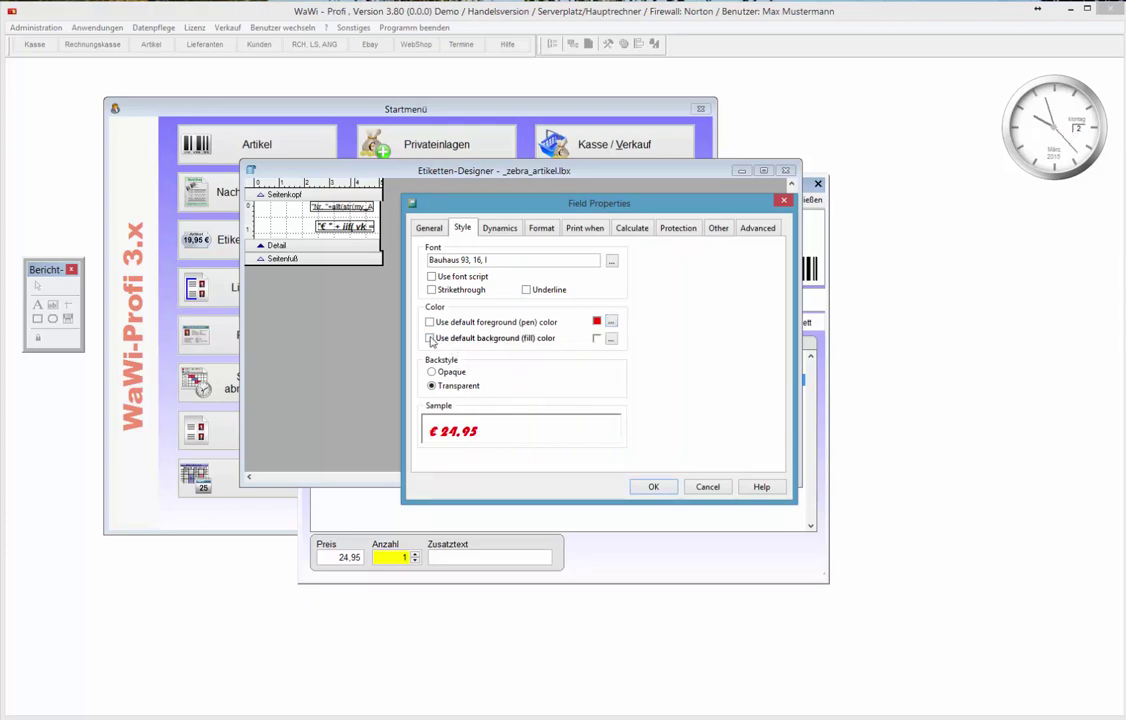
click(612, 342)
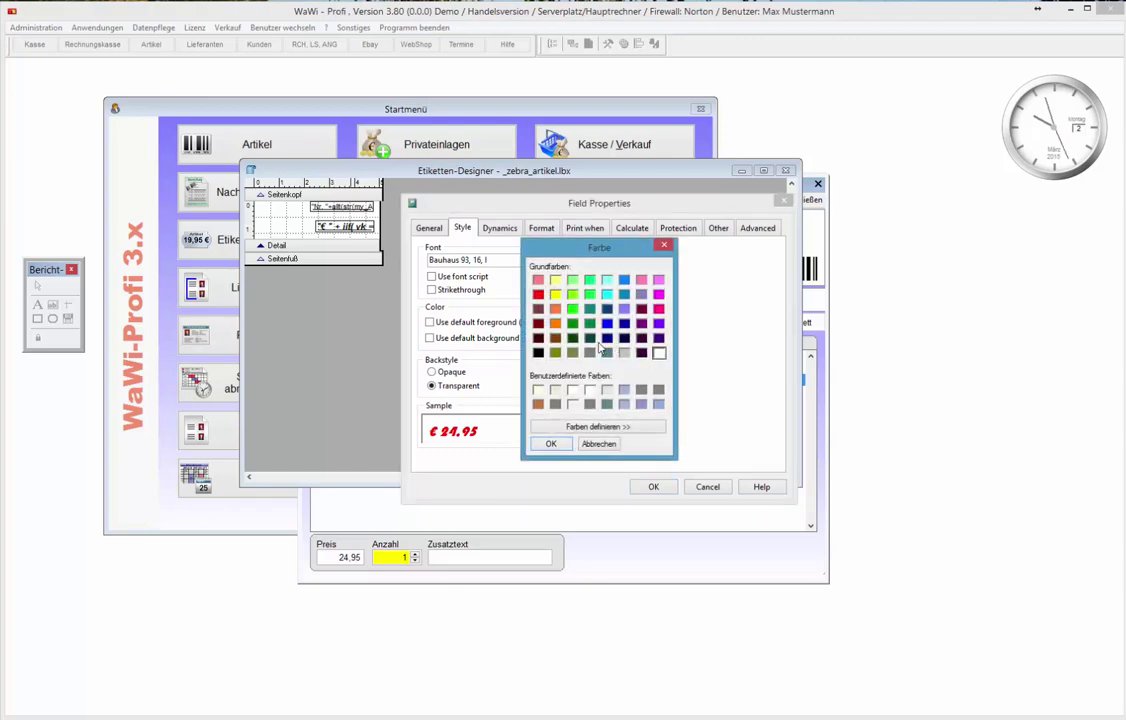
click(555, 294)
click(551, 444)
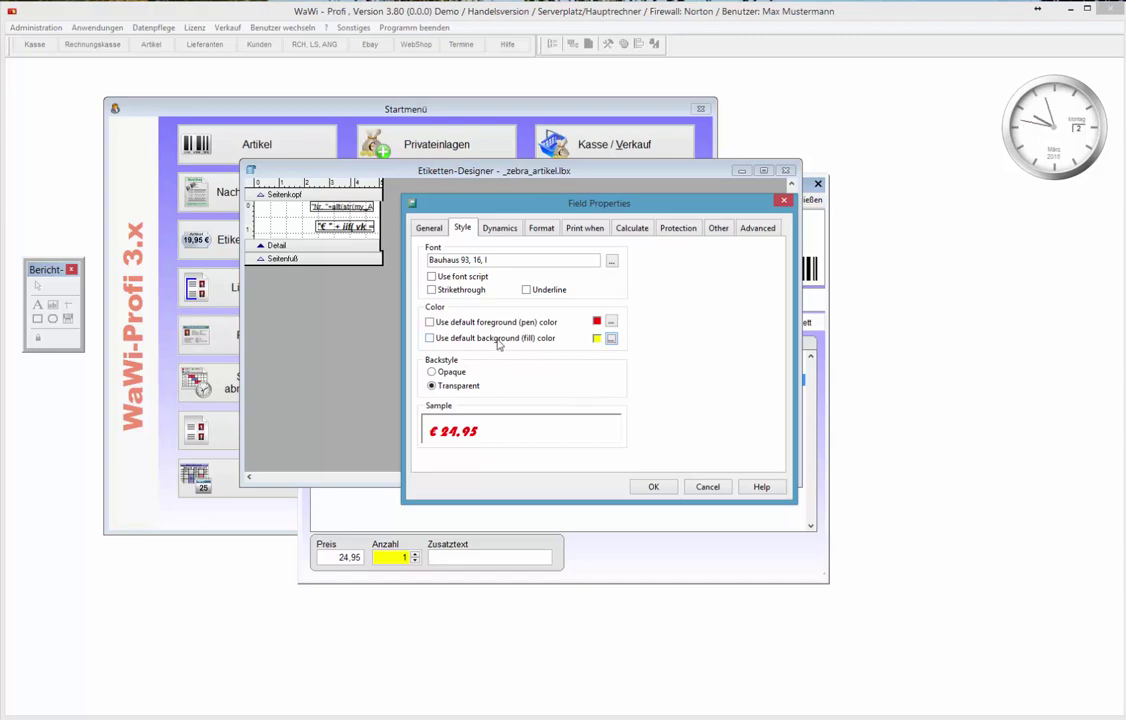
click(437, 375)
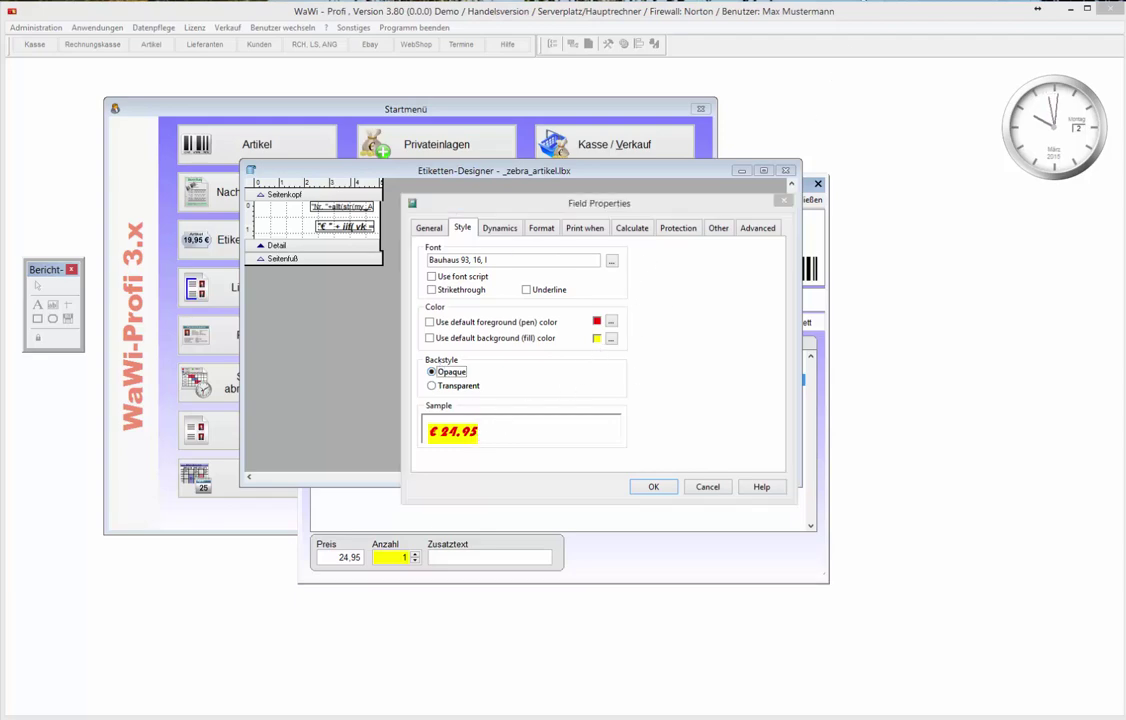
click(786, 201)
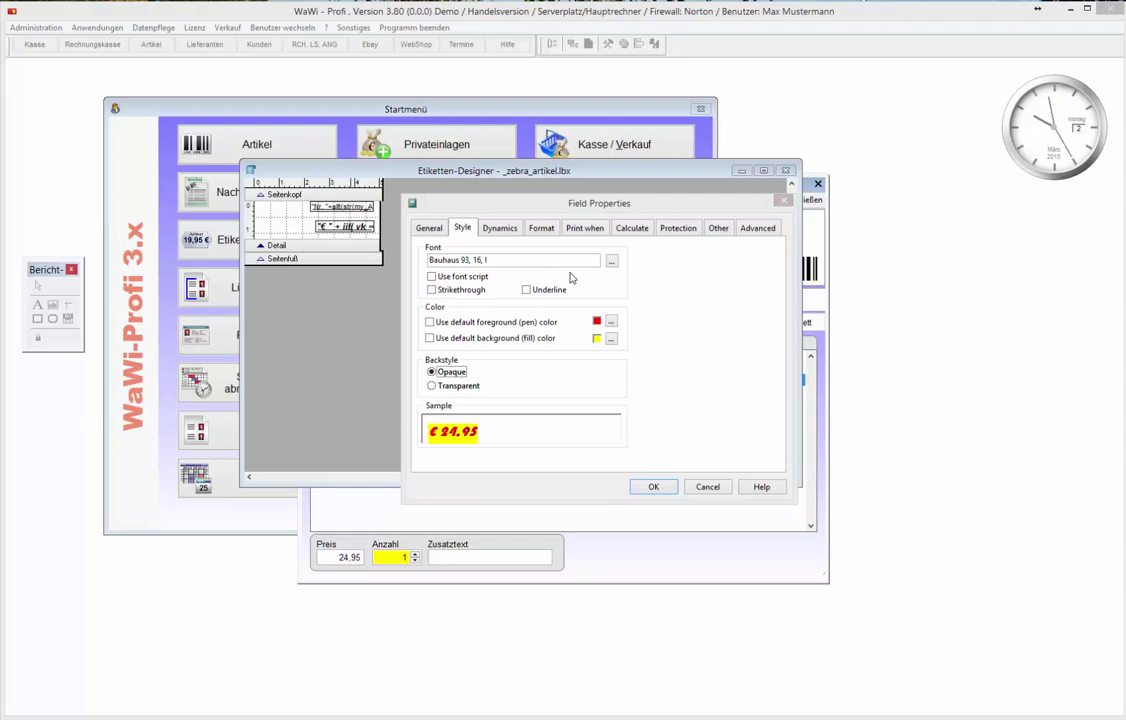
click(656, 487)
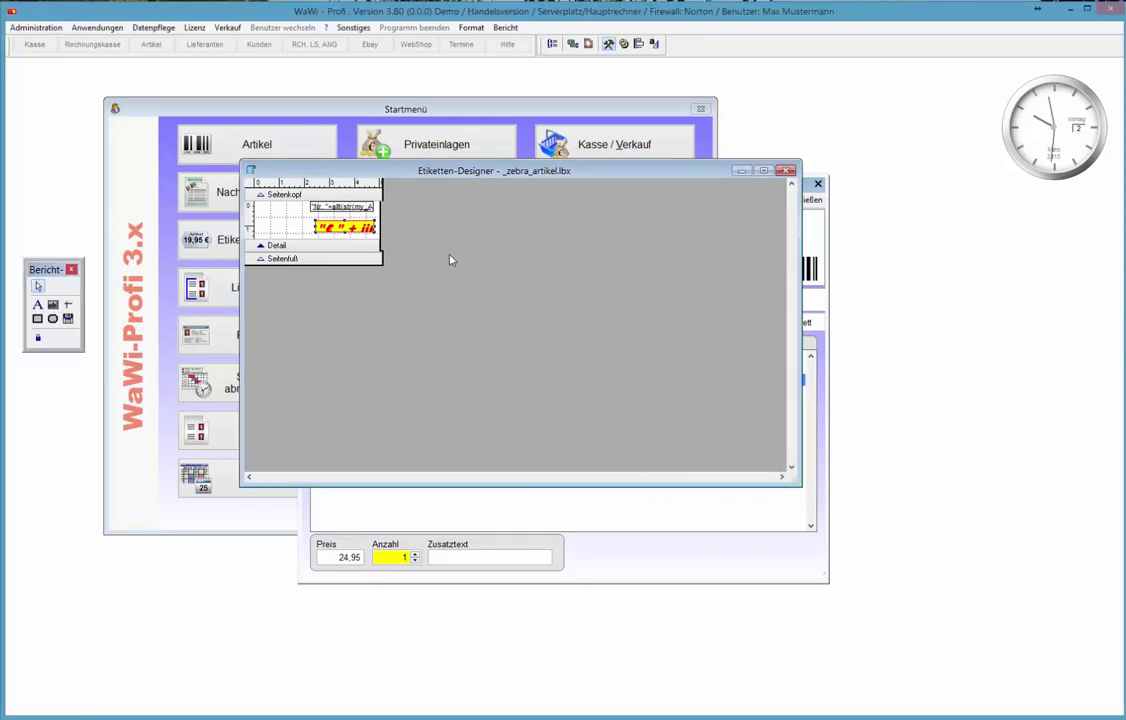
Step: Move the price field left and up to just below the article number, and widen it to about 4.1 cm
double_click(360, 230)
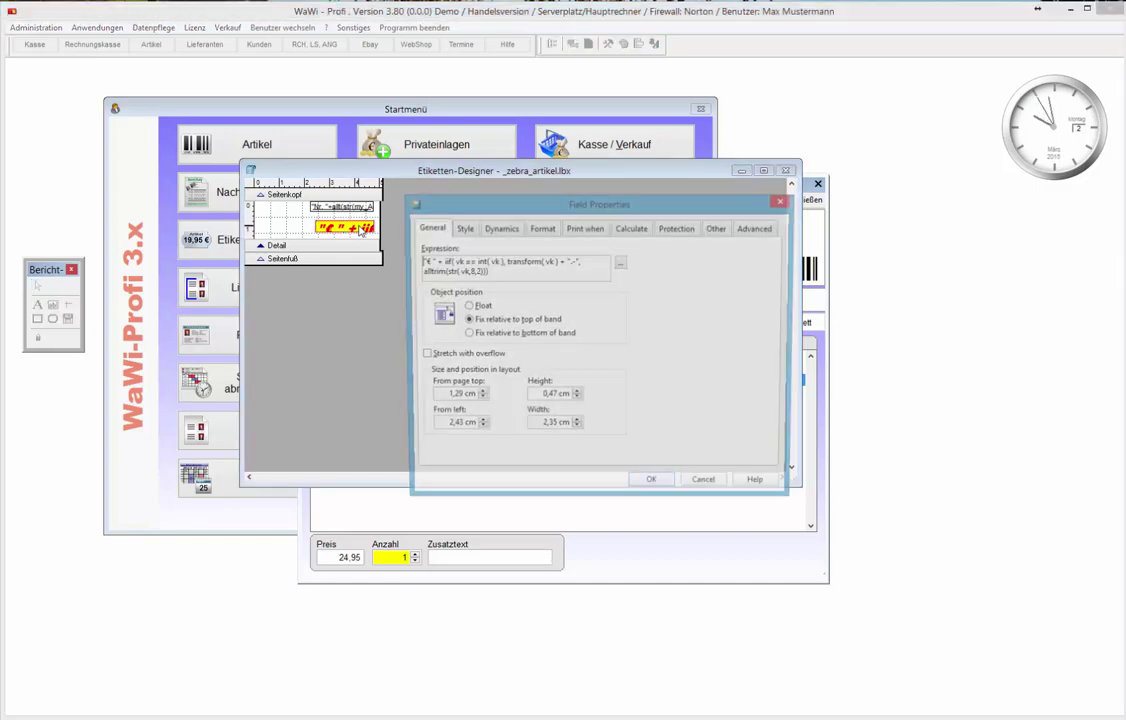
click(707, 486)
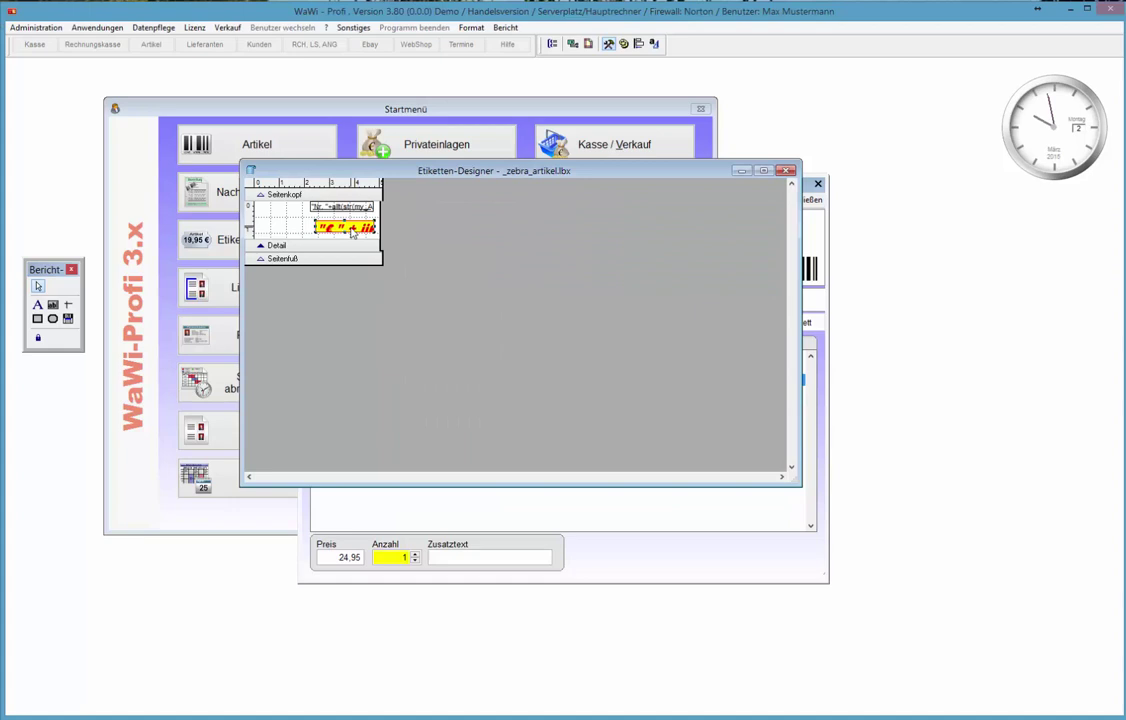
drag(352, 232, 298, 223)
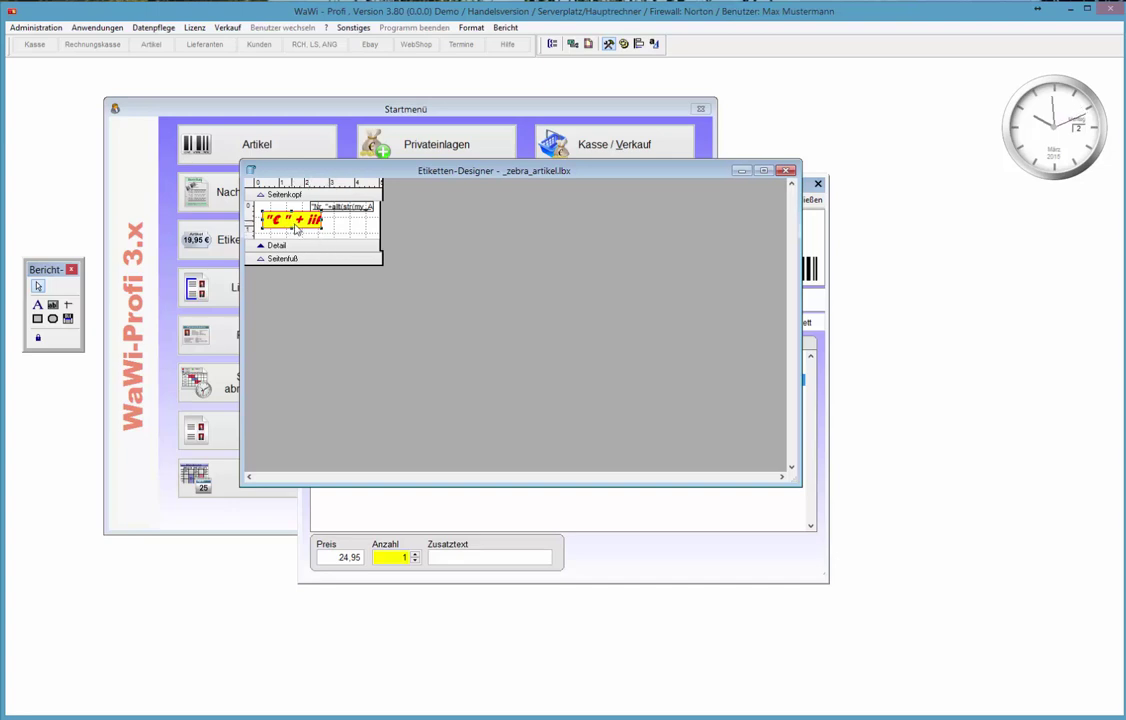
drag(292, 226, 334, 227)
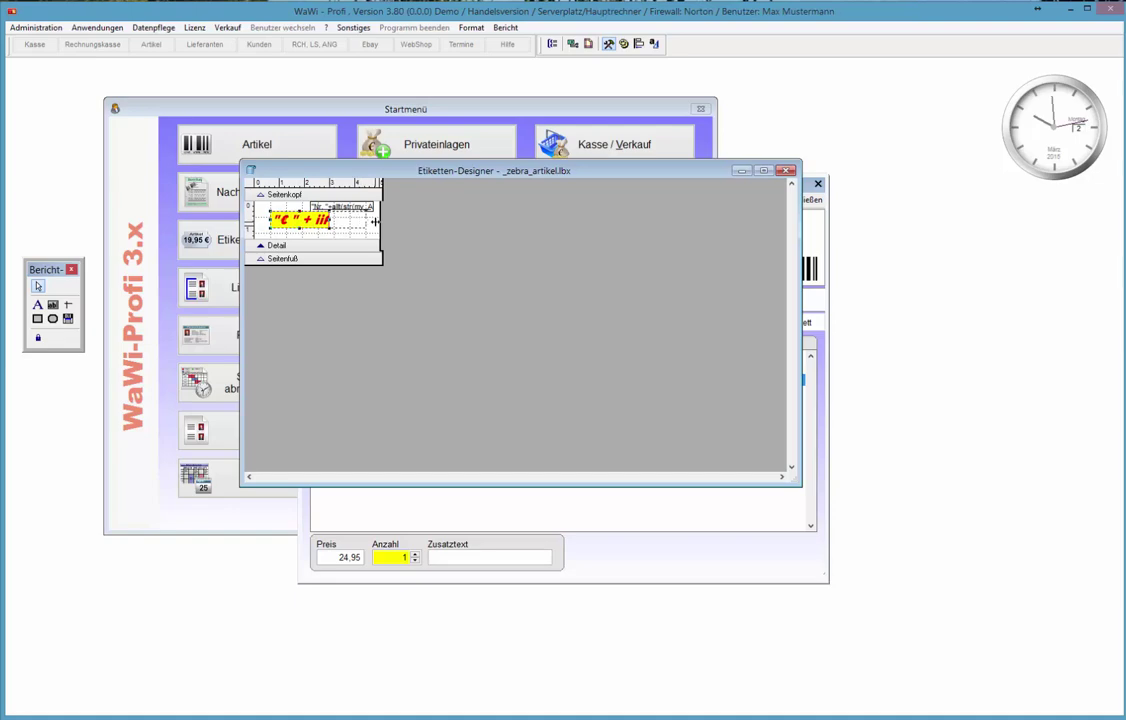
drag(331, 220, 375, 221)
double_click(366, 228)
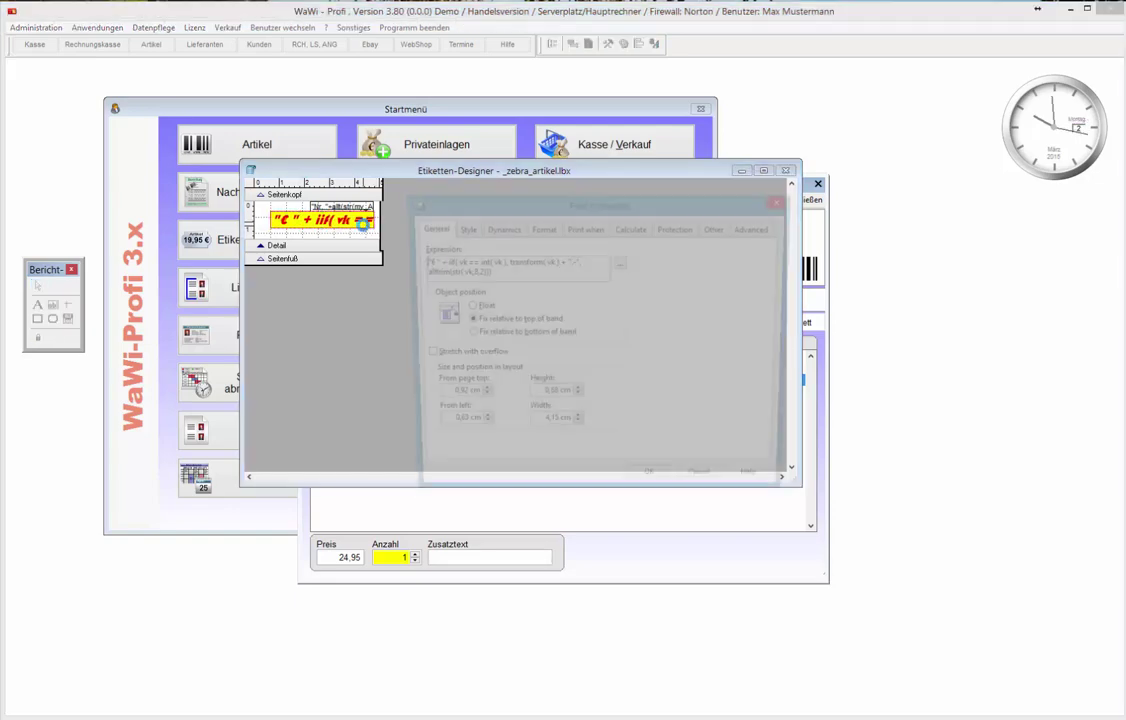
click(708, 486)
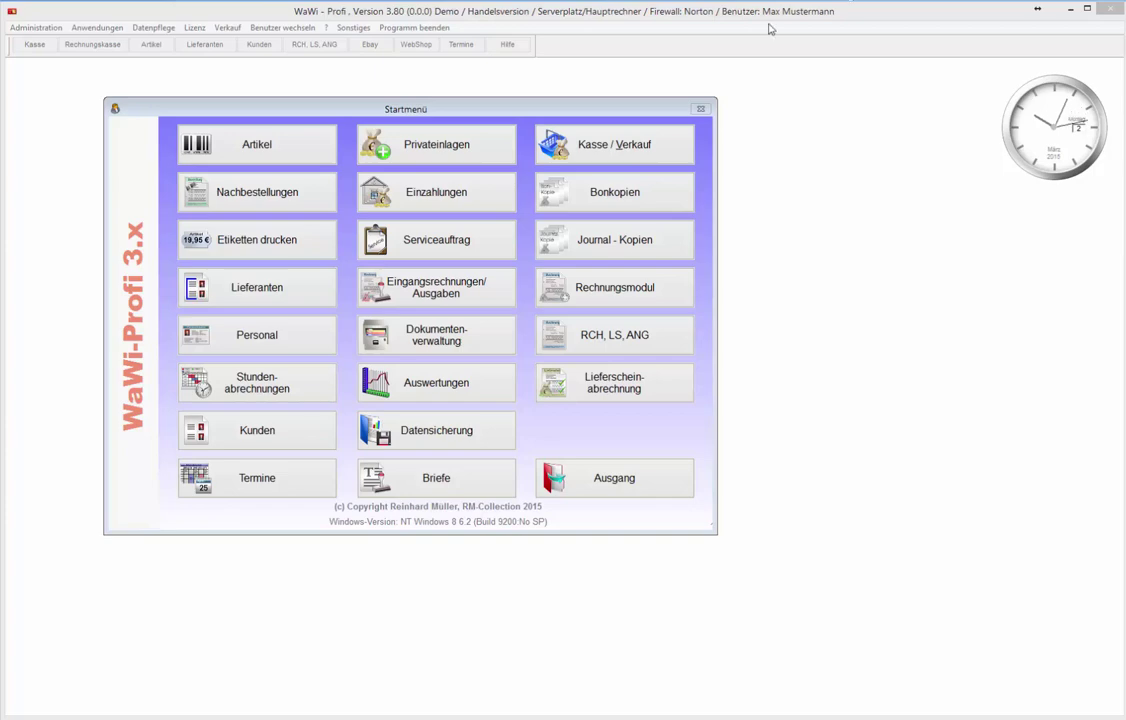
Step: Open label printing and choose the HERMA 8836 label type with the STANDARD variant
click(258, 248)
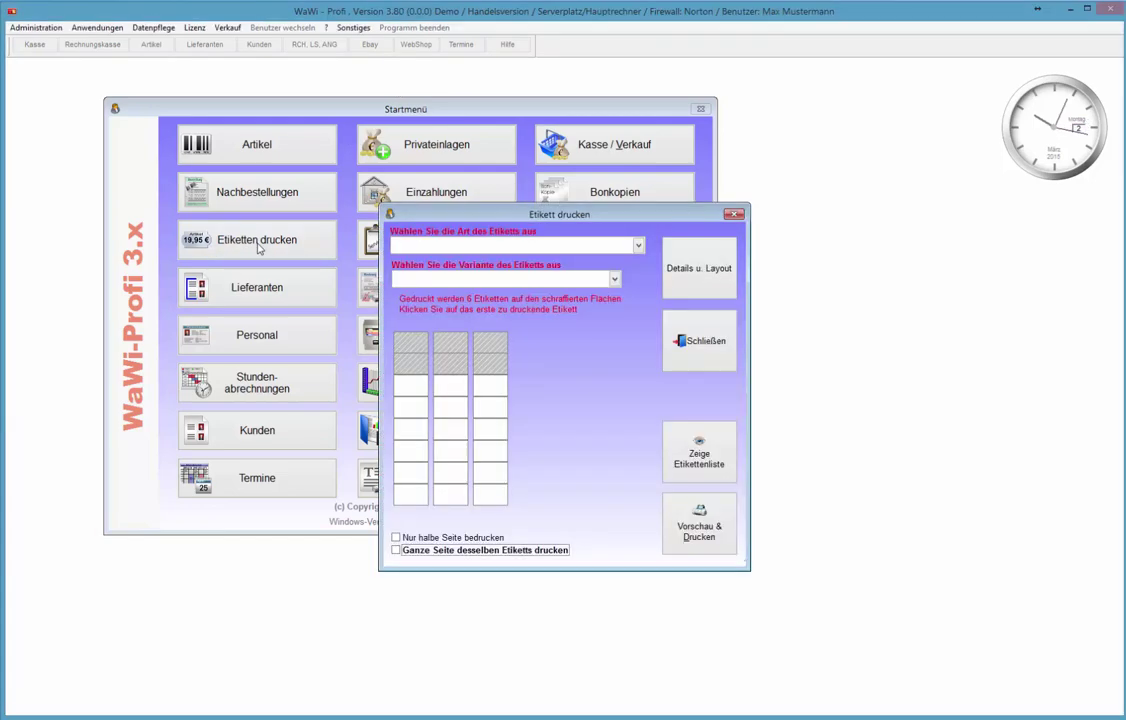
click(520, 245)
click(540, 262)
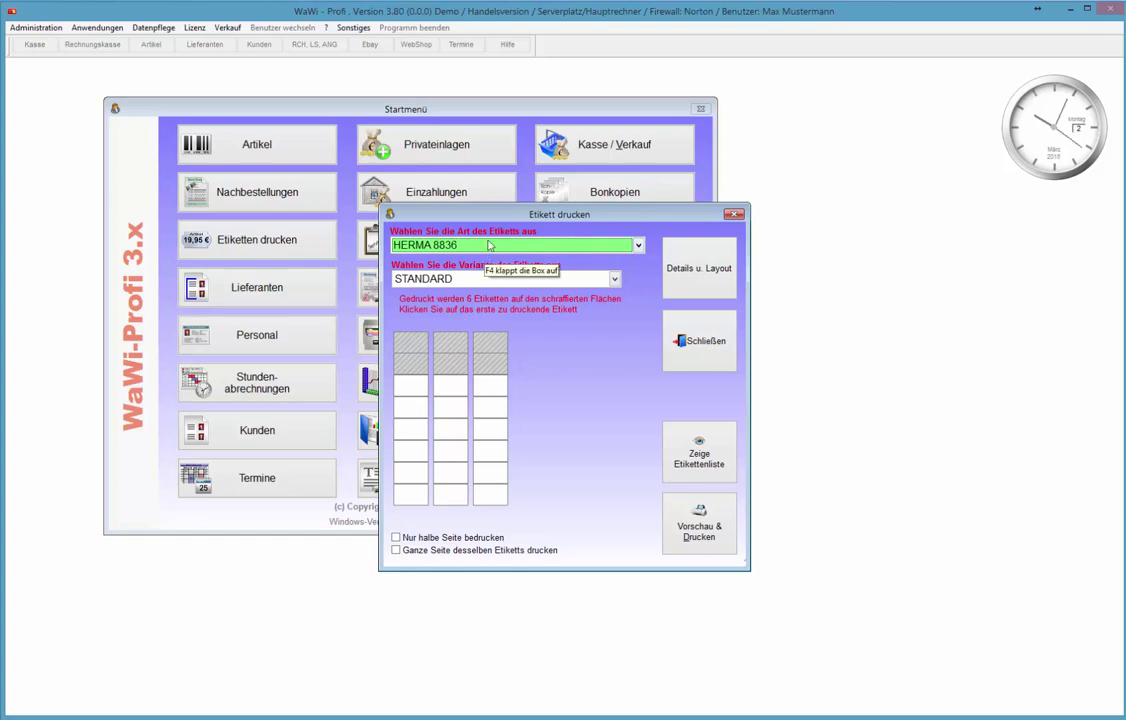
click(471, 281)
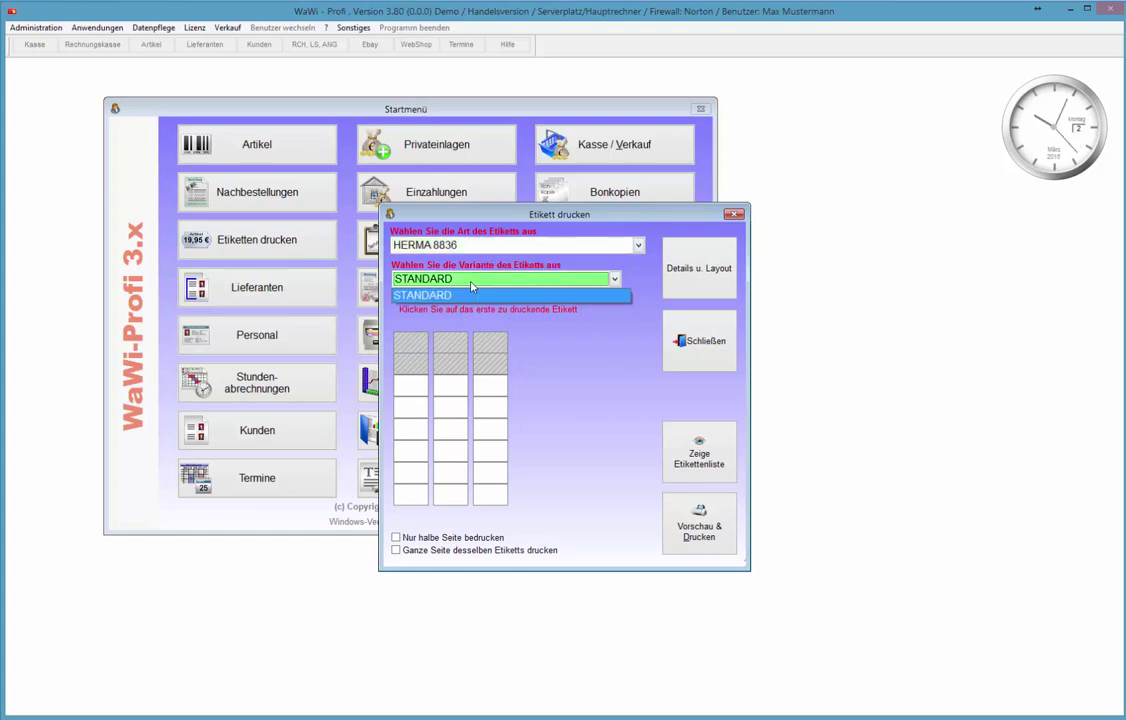
click(471, 250)
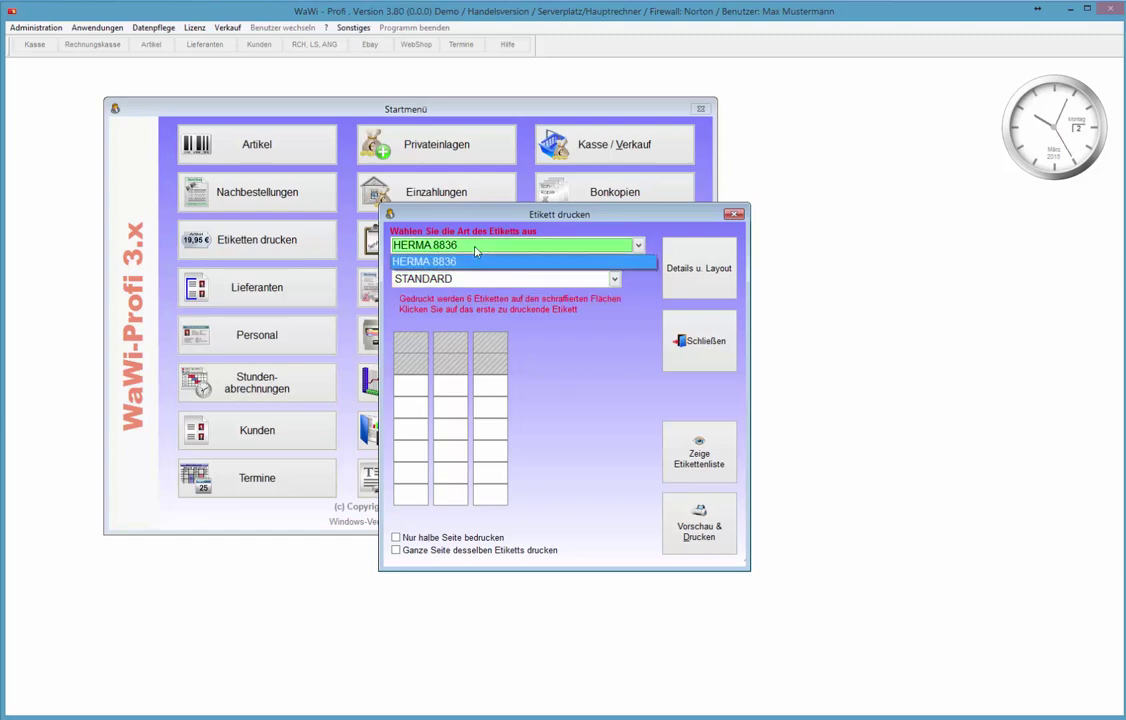
click(470, 263)
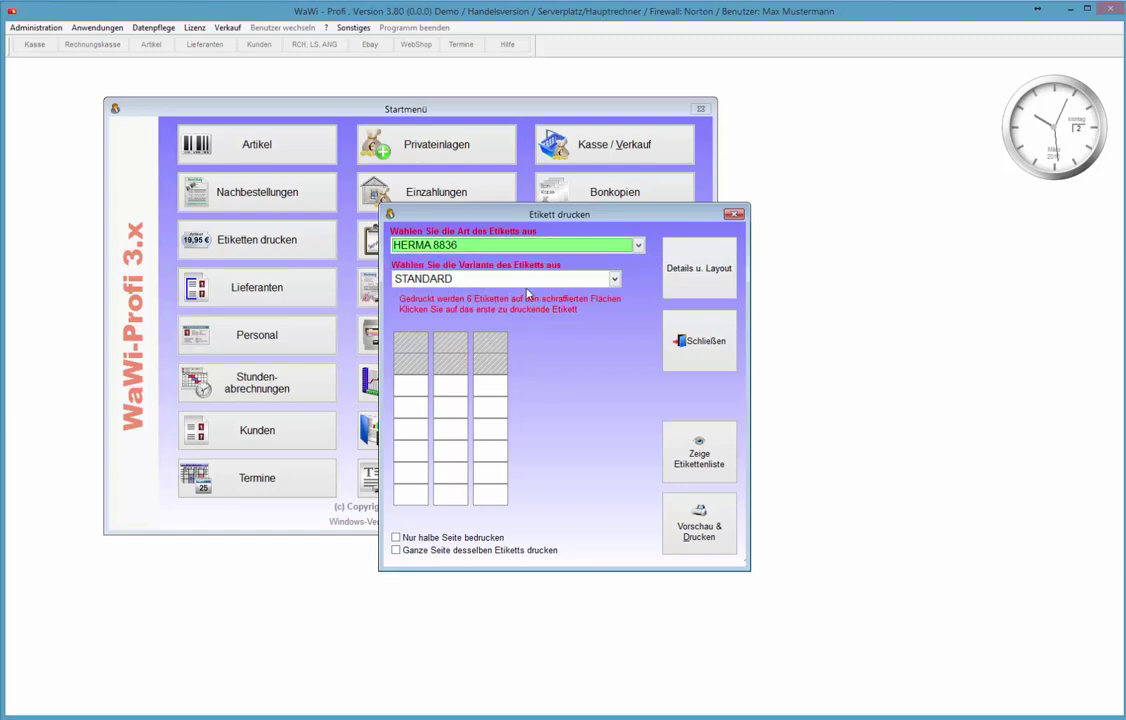
Step: Open the STANDARD article layout of Herma 8836 for editing and move the designer window higher up
click(696, 287)
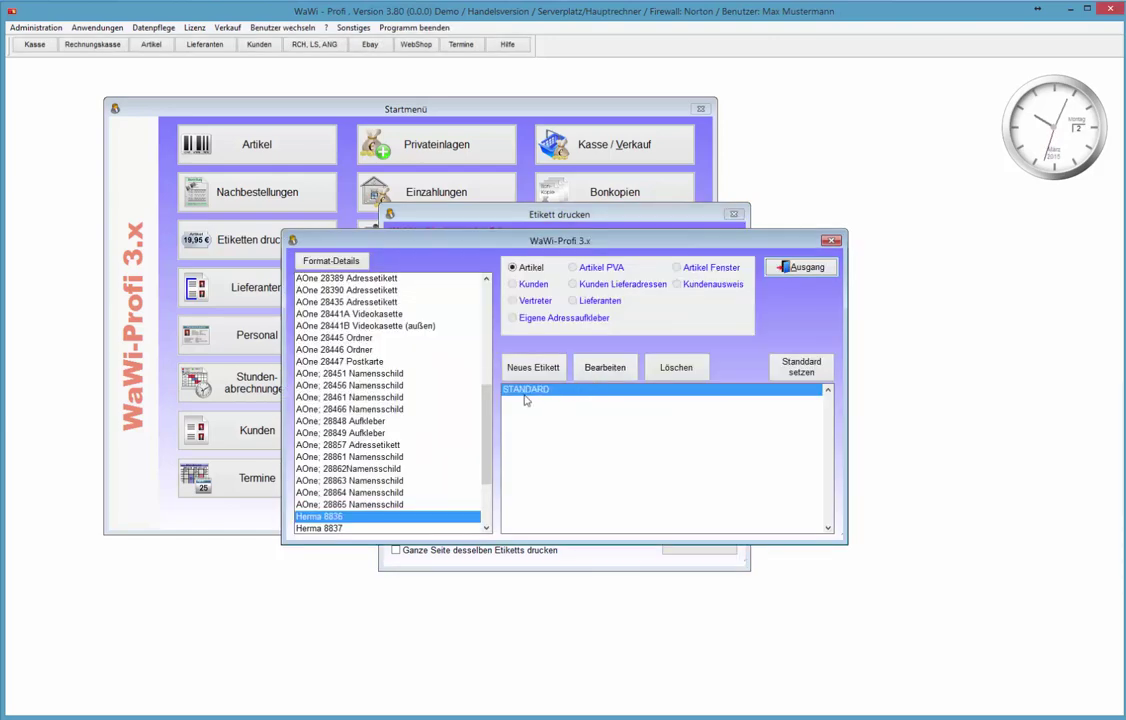
click(606, 369)
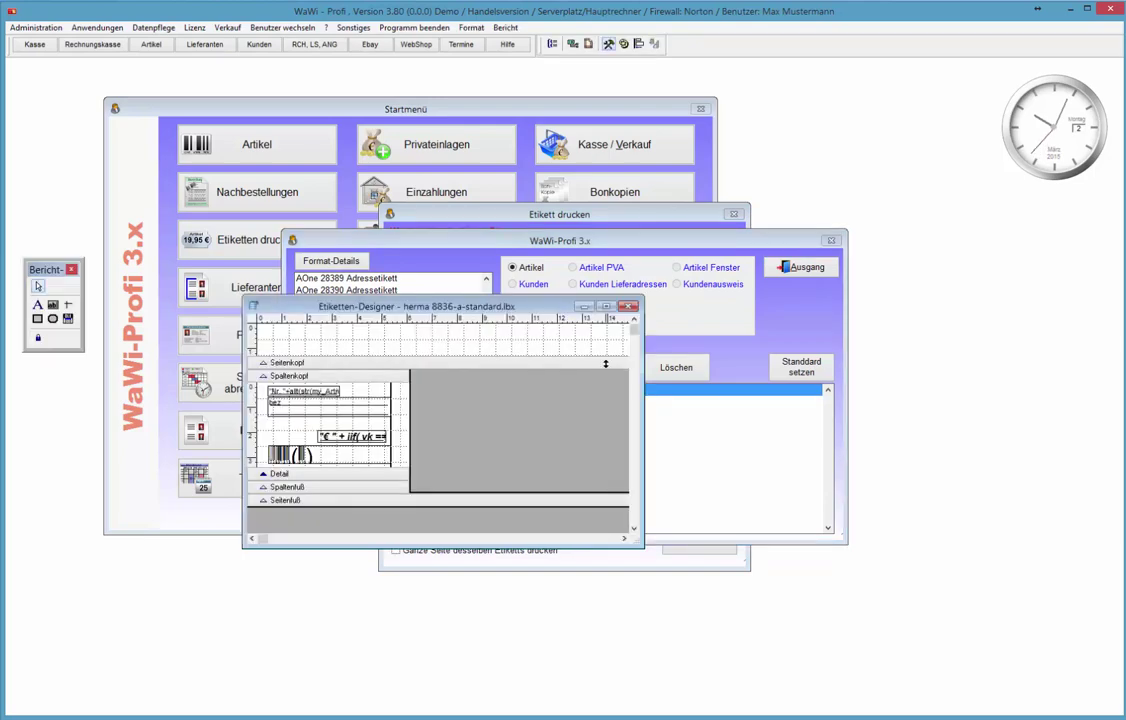
drag(467, 291, 512, 160)
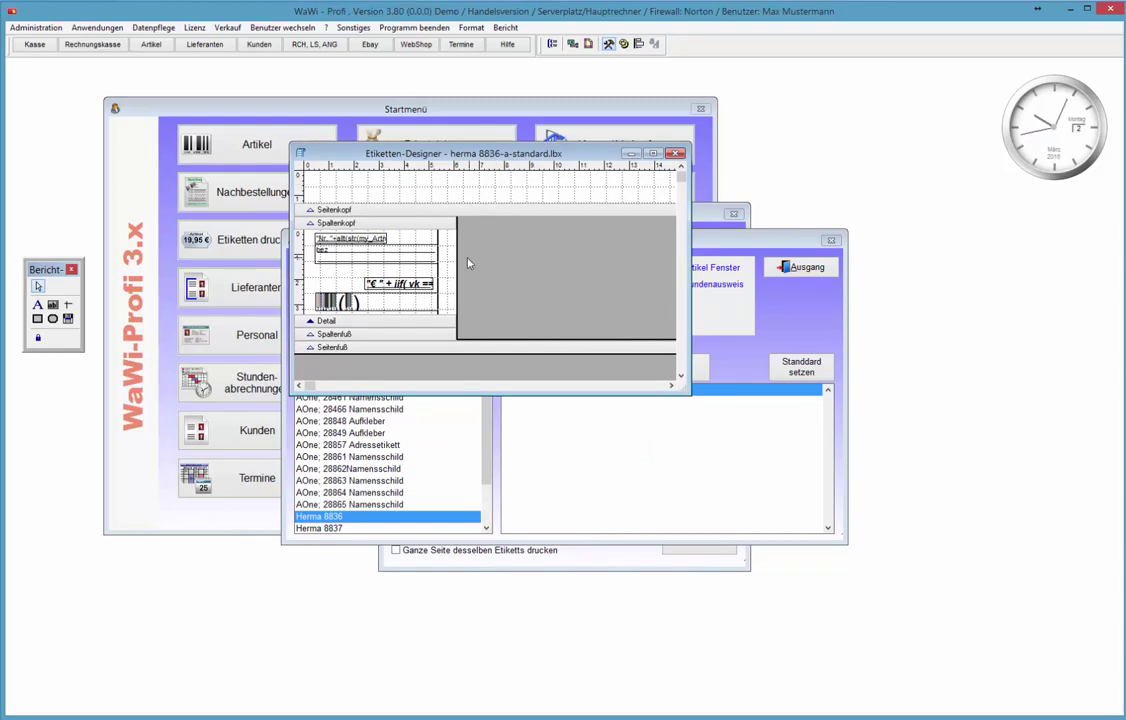
Step: Open the style properties of the price field on the Herma 8836 label
double_click(409, 288)
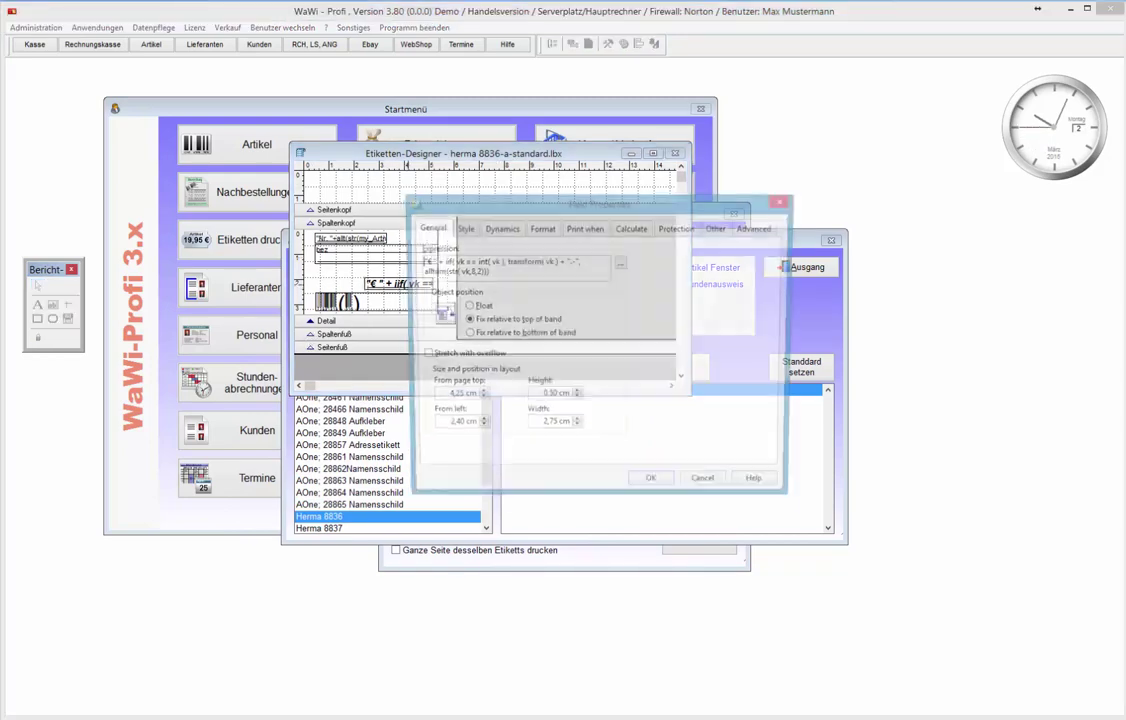
click(465, 229)
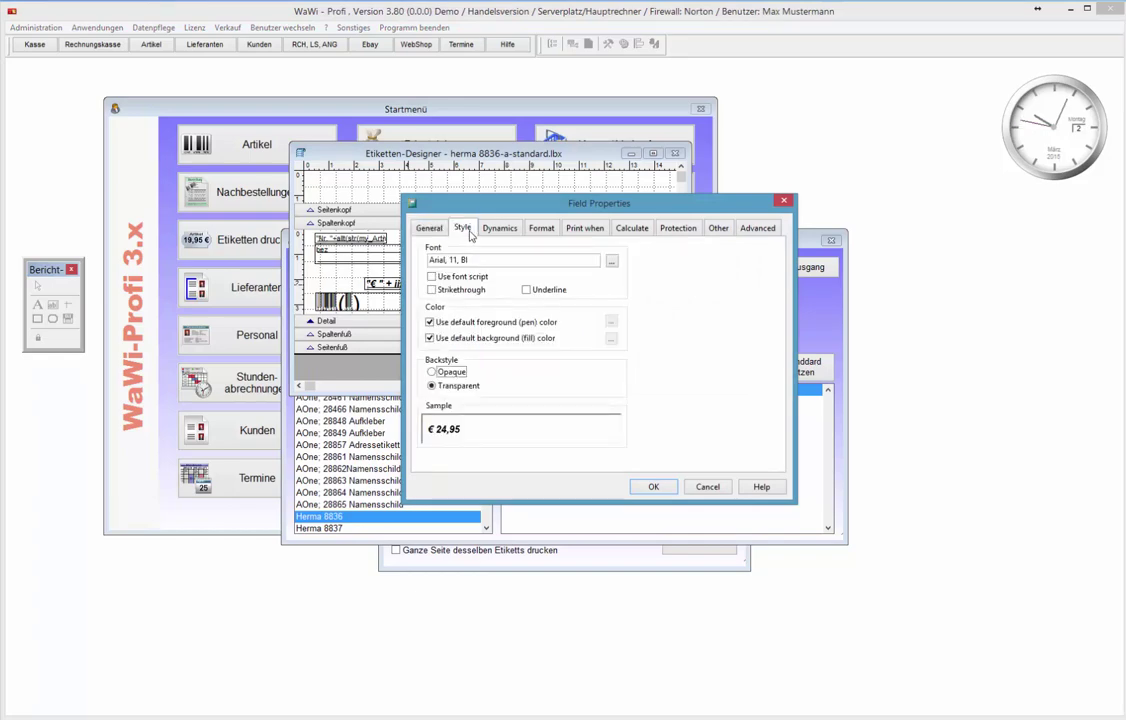